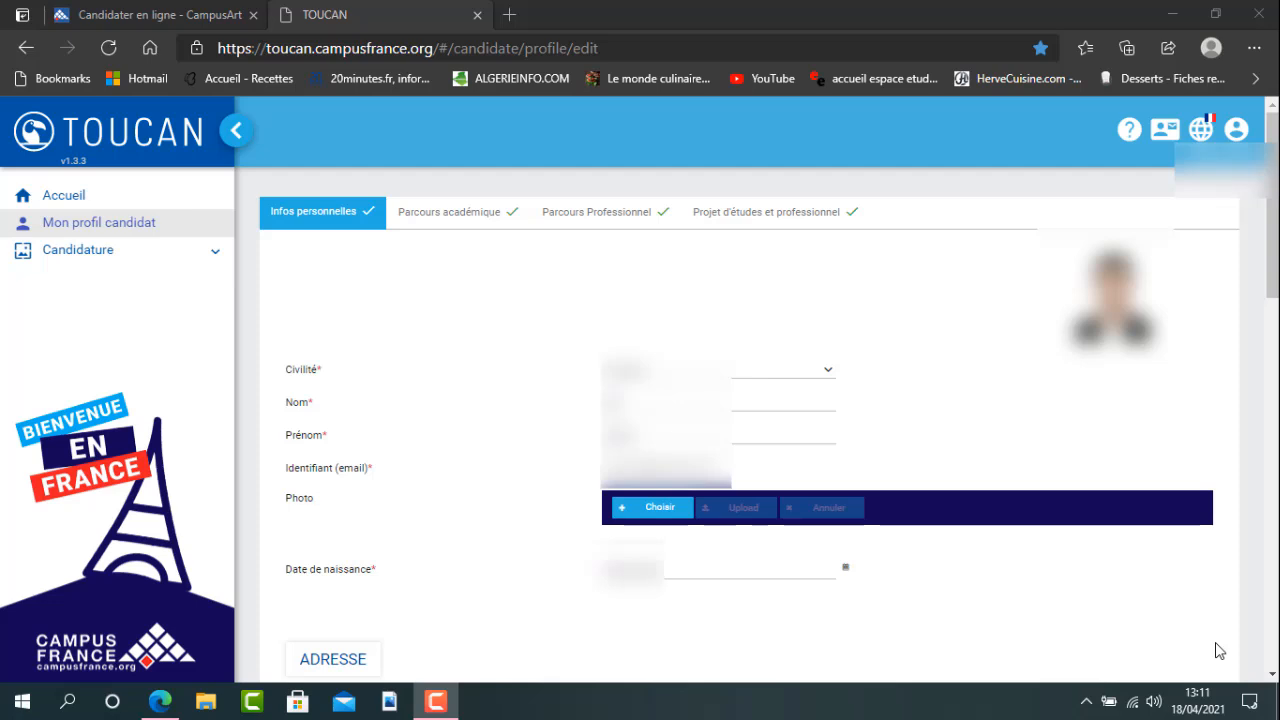
Step: Open the Parcours académique section and start a new entry under Formations
click(449, 228)
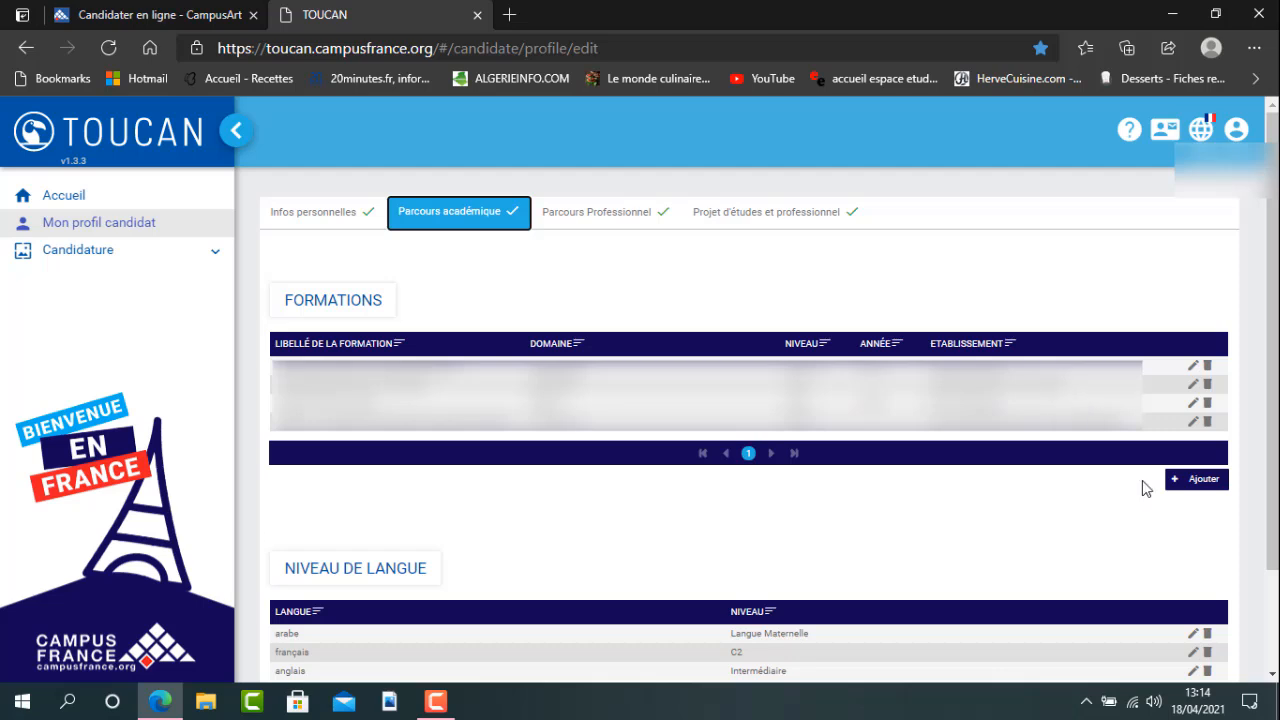
click(1189, 485)
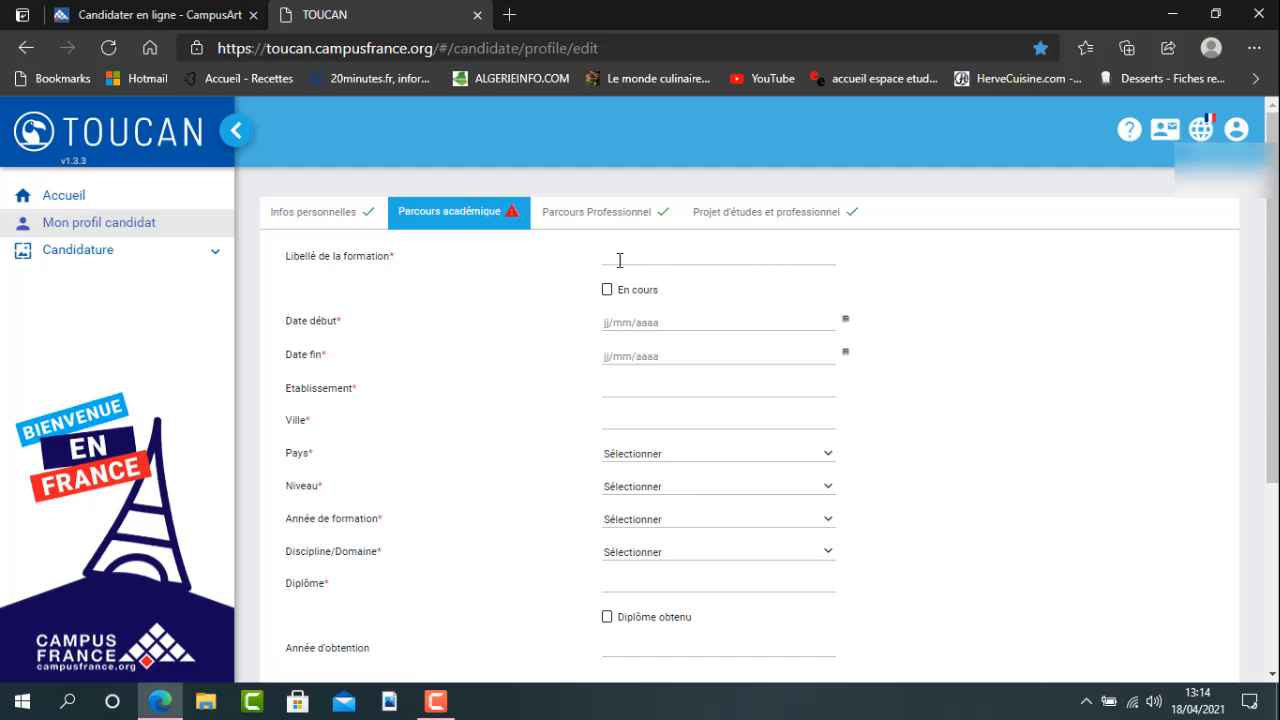
scroll(979, 303, down, 1)
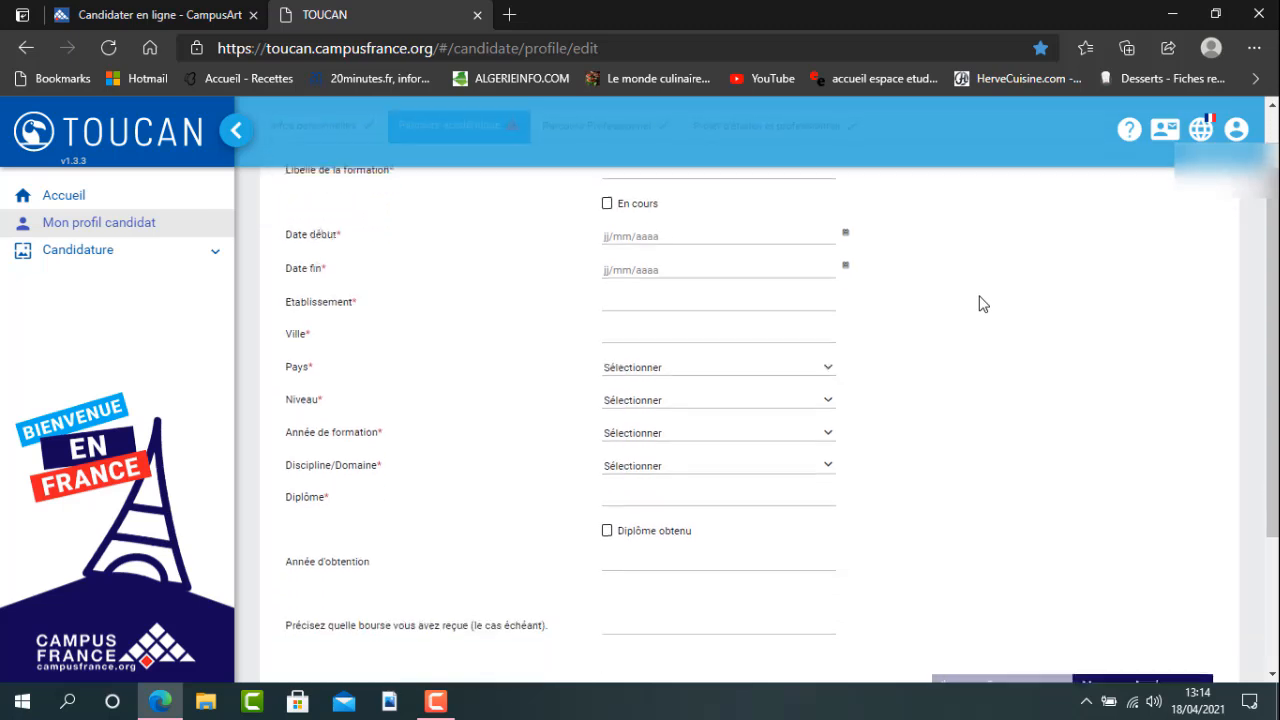
scroll(975, 305, up, 1)
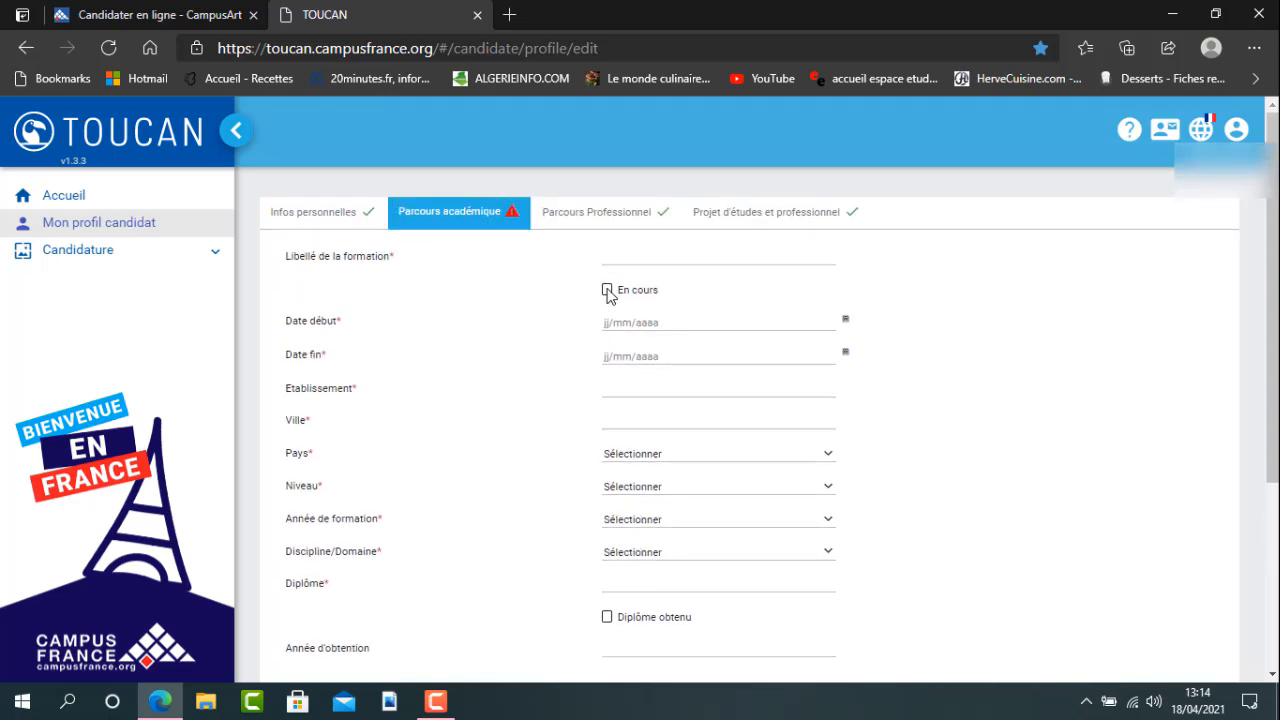
Step: Toggle the En cours option on and back off, and display the Date début calendar without choosing a date
click(607, 291)
click(608, 292)
click(608, 292)
click(608, 292)
click(608, 291)
click(608, 291)
click(648, 324)
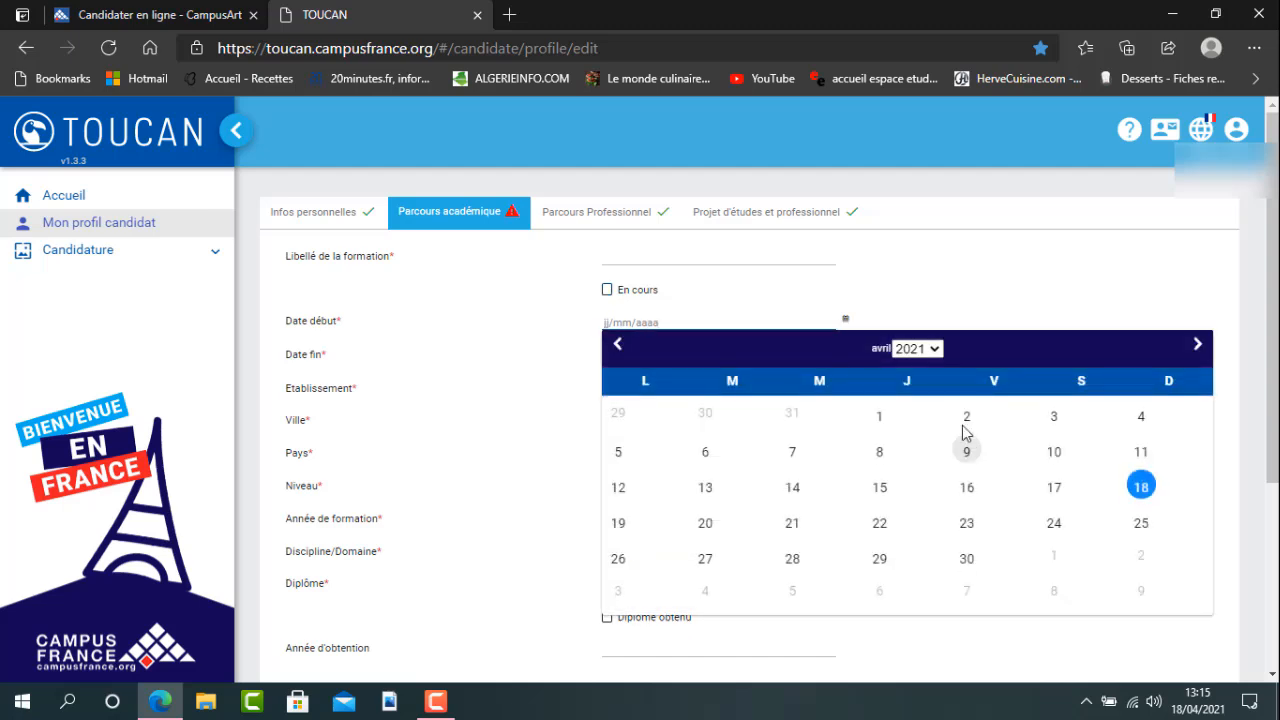
click(548, 376)
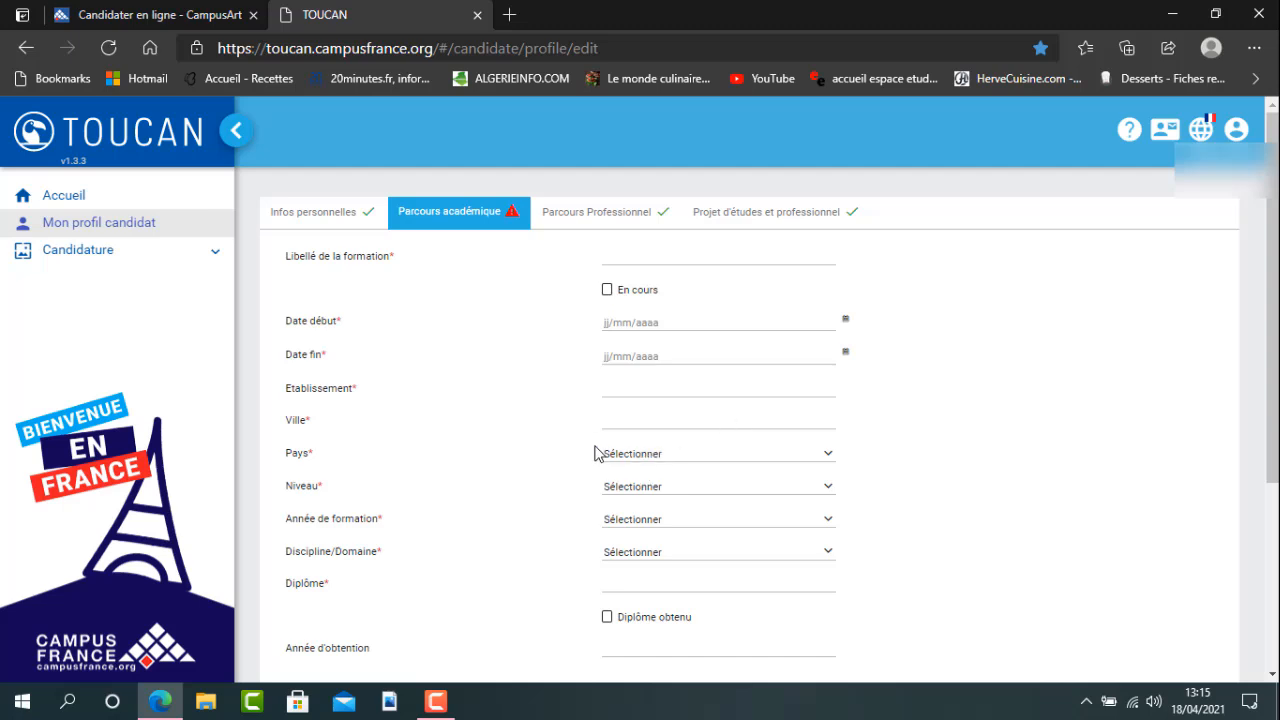
Step: Examine the choices offered for Niveau and Année de formation without selecting any
click(628, 485)
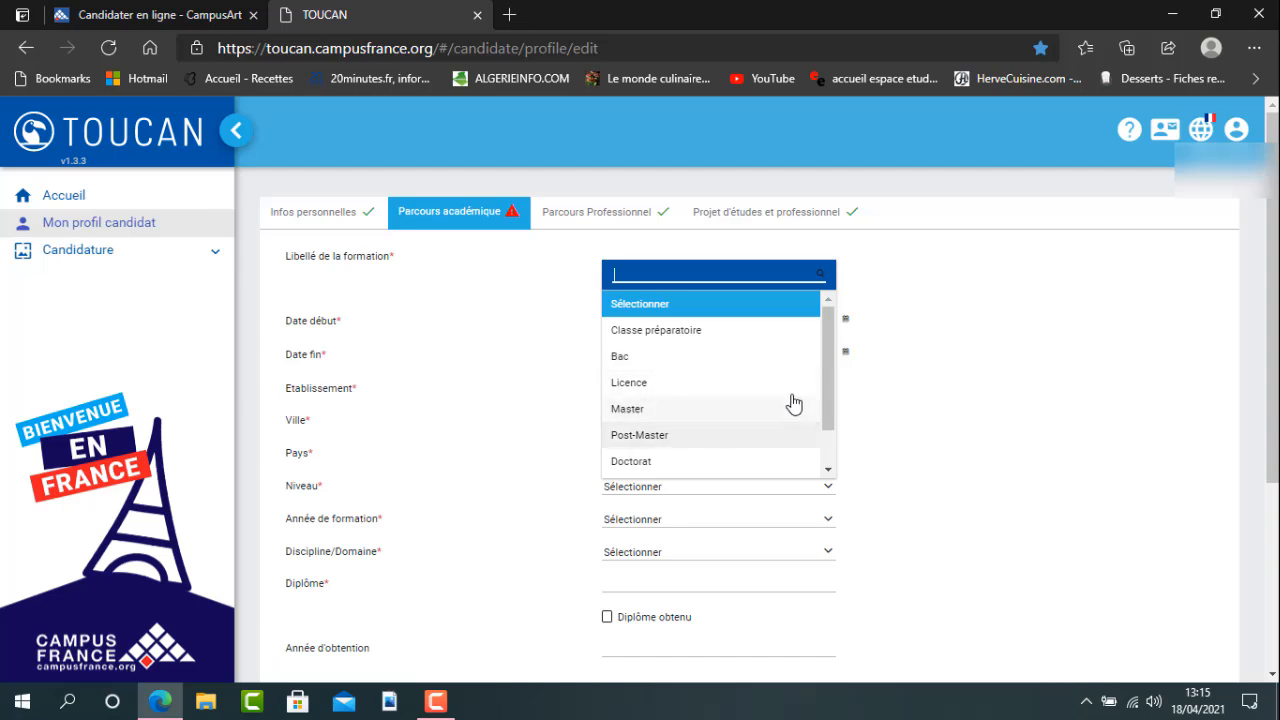
drag(834, 380, 831, 449)
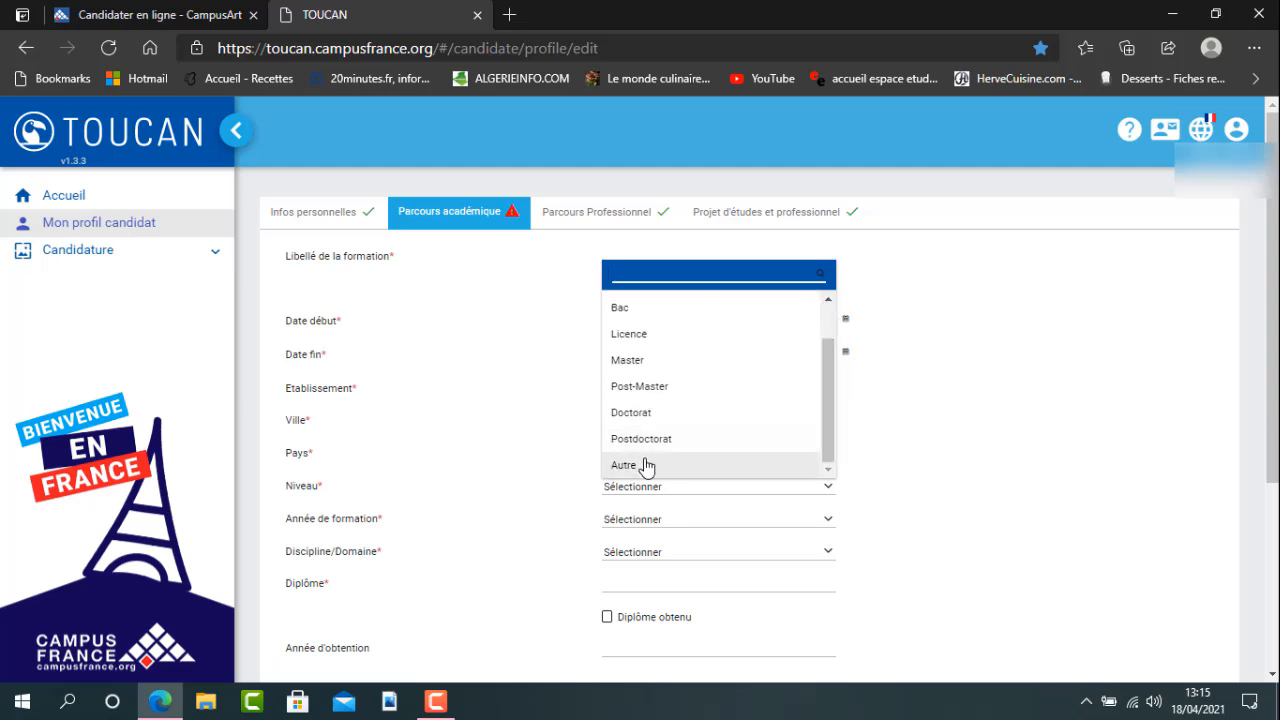
click(984, 429)
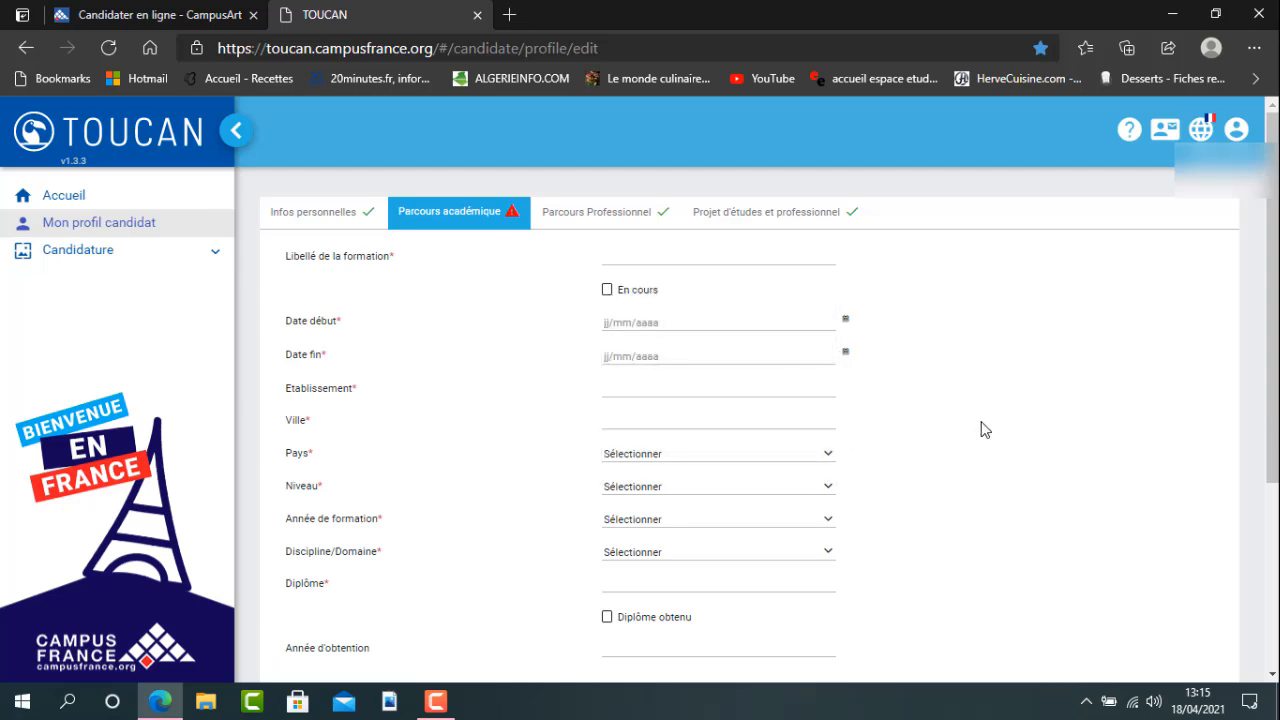
scroll(984, 429, down, 1)
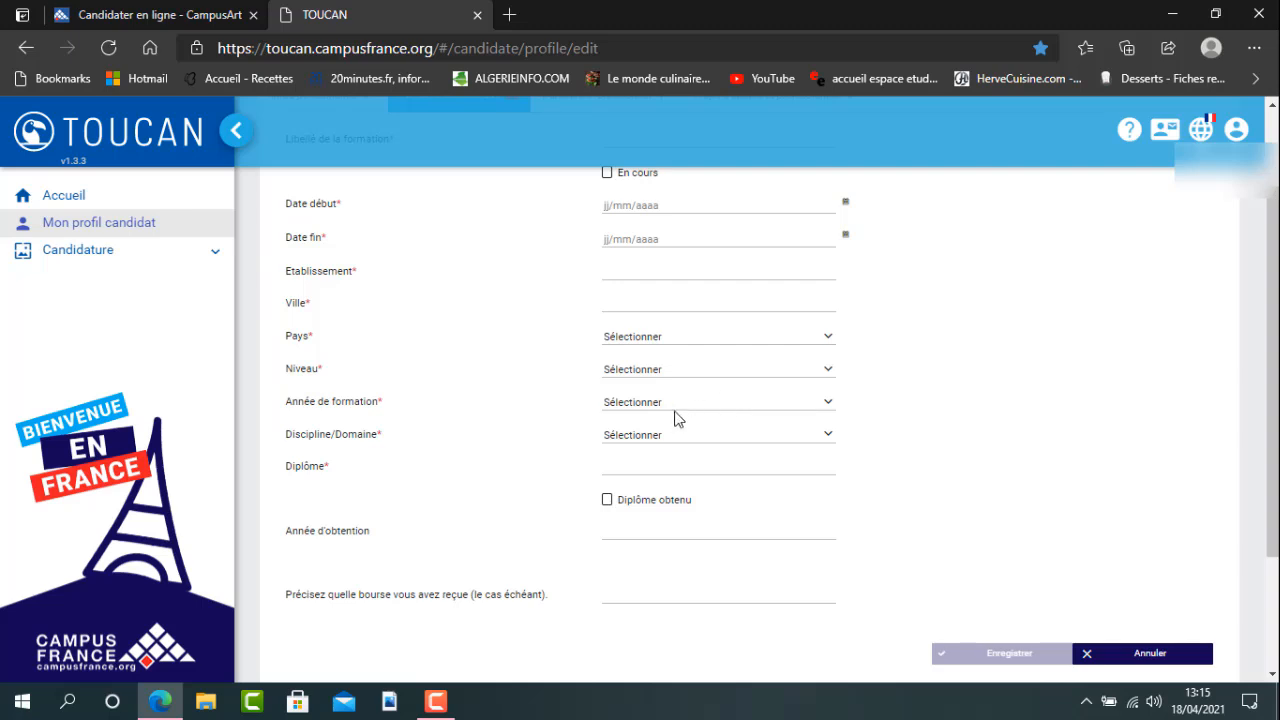
click(651, 406)
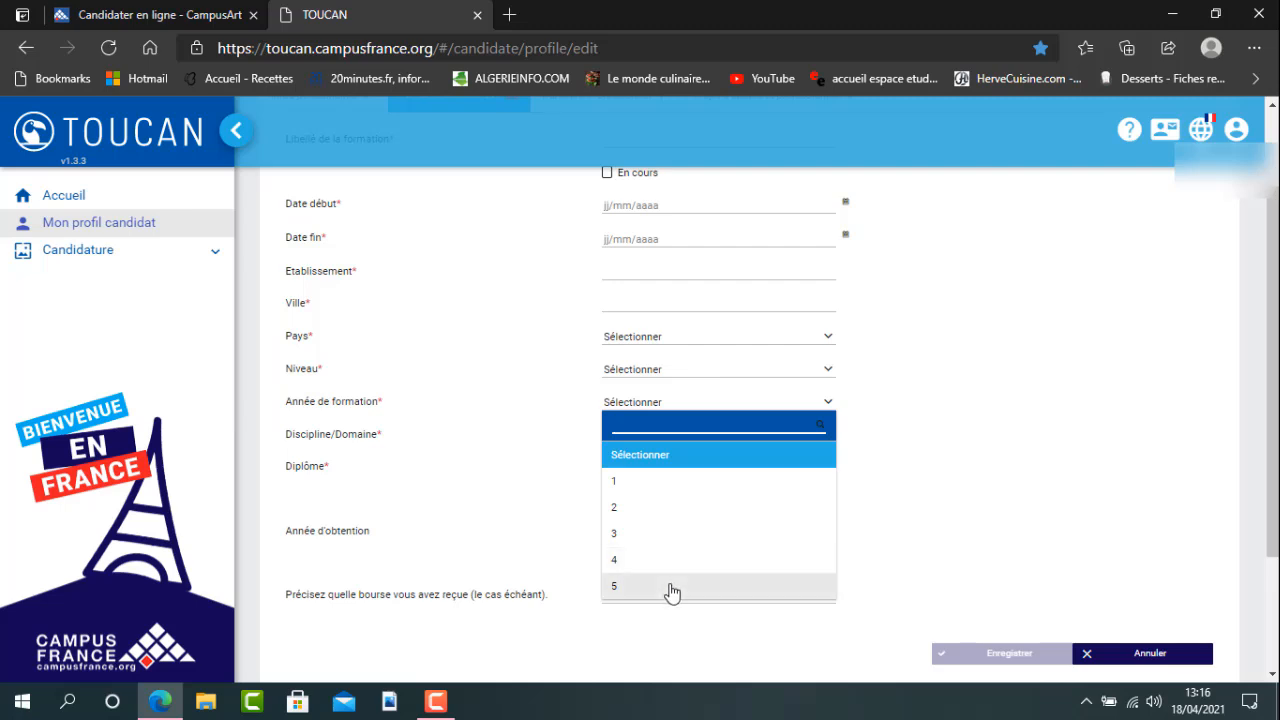
click(1066, 429)
Step: Review the form's remaining fields from Diplôme to Documents, and cancel the new formation entry
click(652, 470)
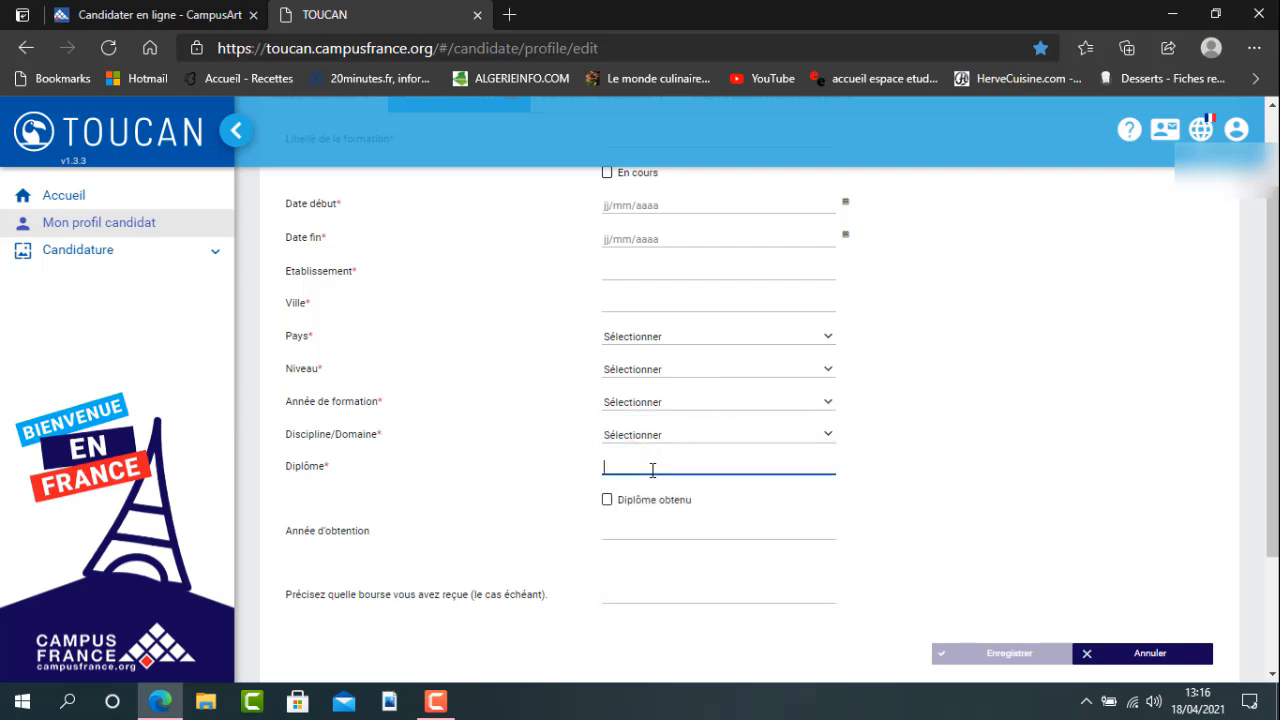
scroll(968, 450, down, 1)
scroll(968, 450, down, 1)
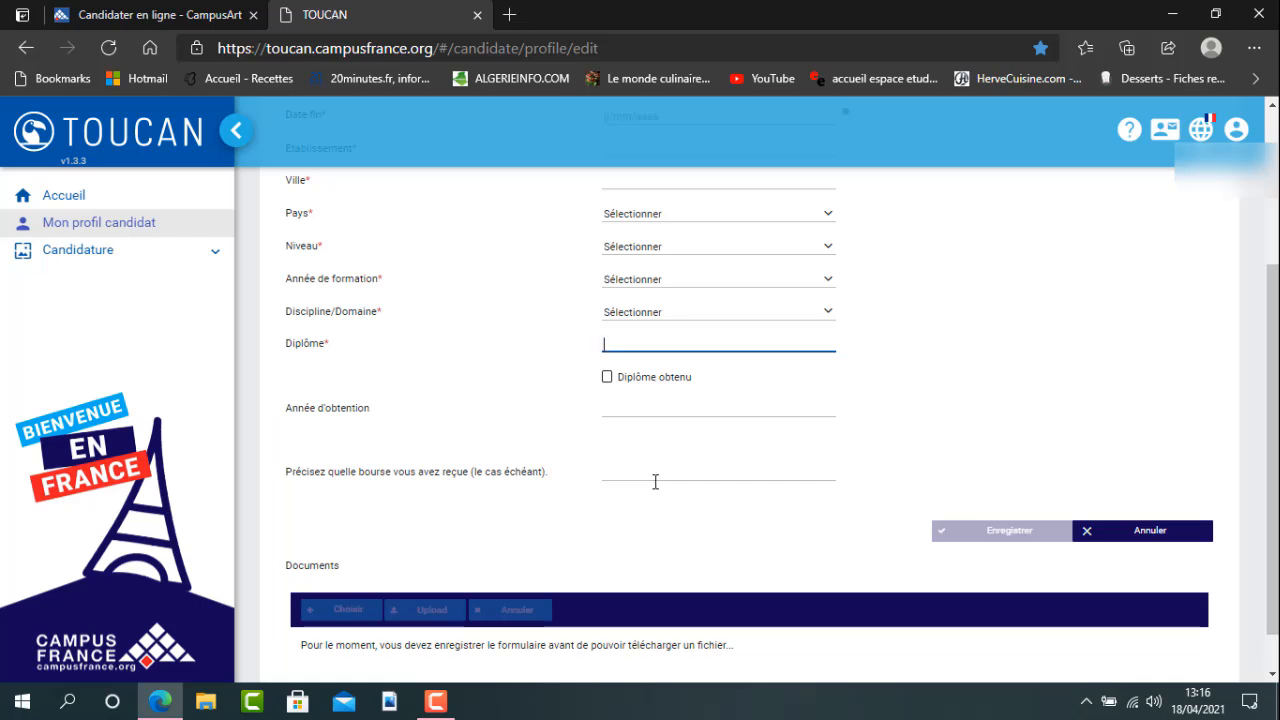
scroll(708, 475, up, 3)
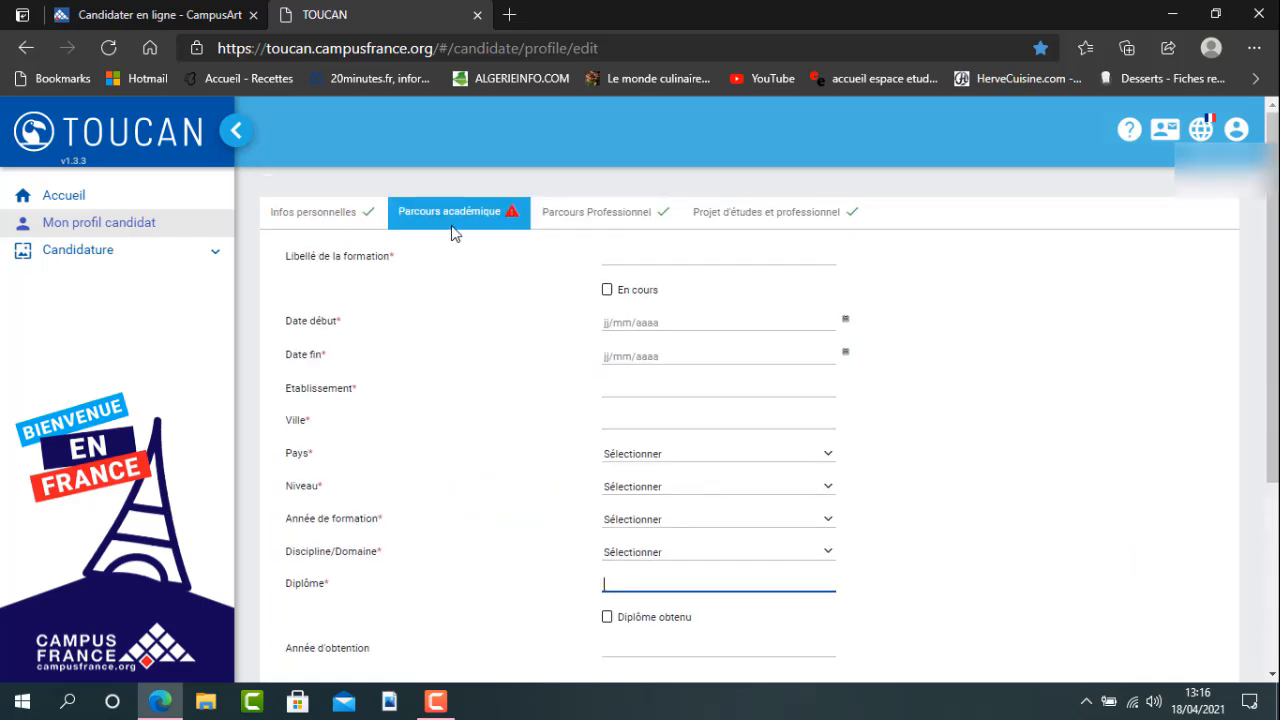
scroll(625, 486, down, 3)
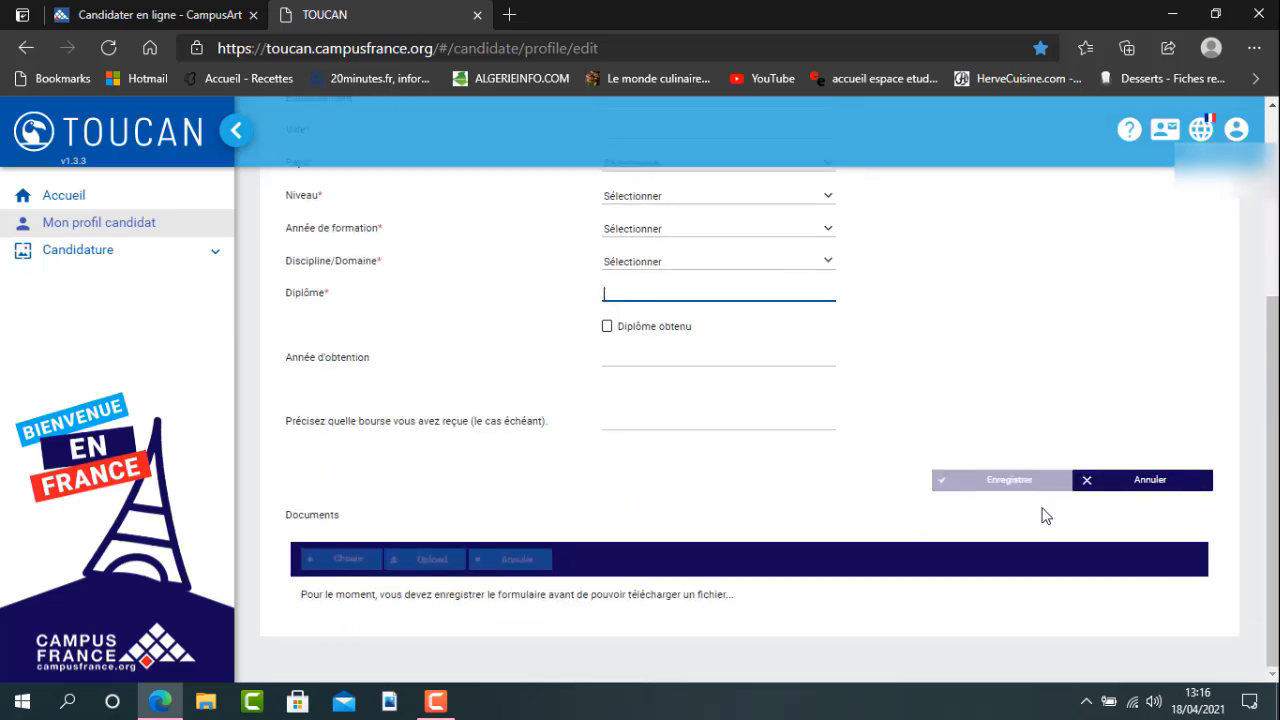
click(1151, 484)
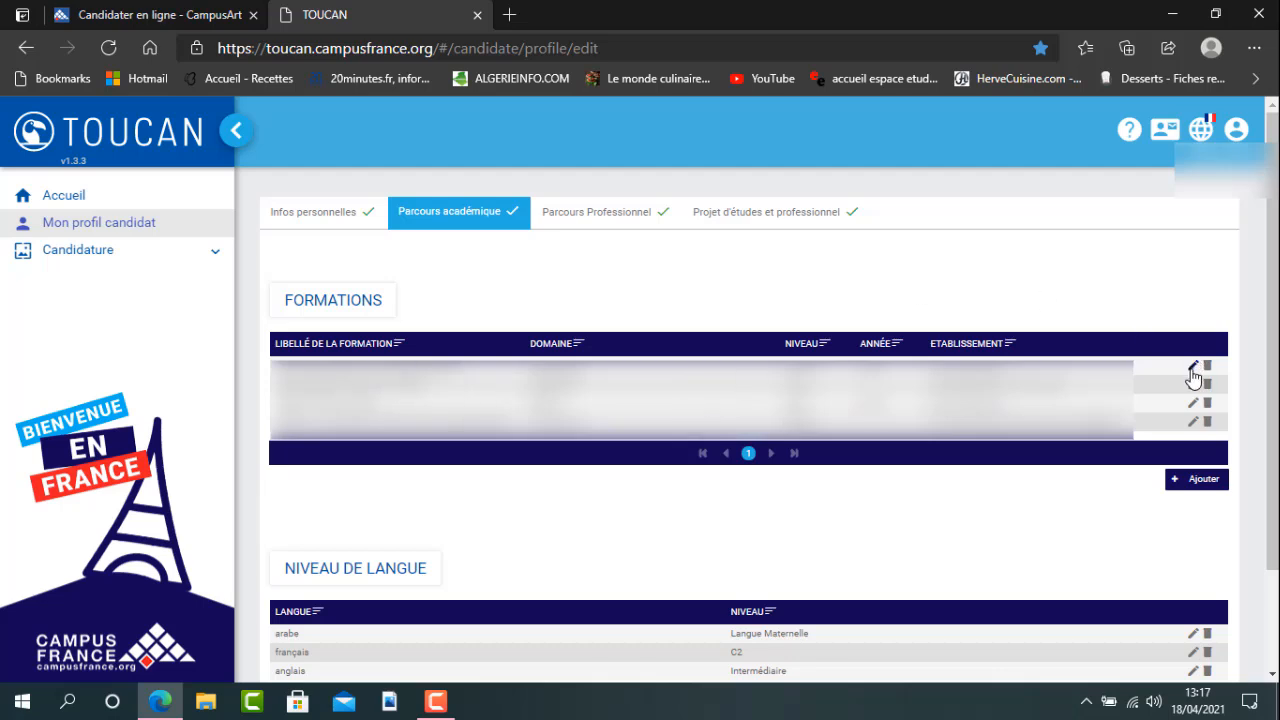
Step: Open the first formation for editing, examine its fields and attached documents, and close it without saving
click(1193, 368)
scroll(1058, 528, down, 5)
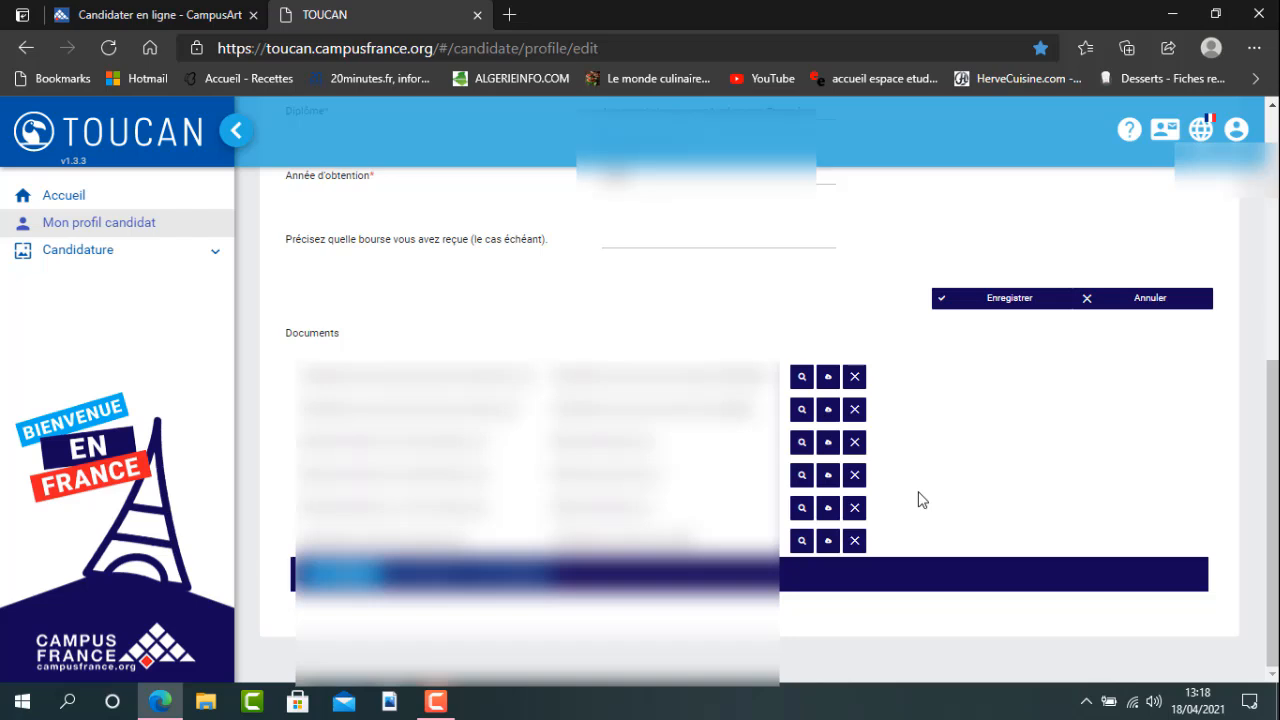
scroll(922, 500, up, 5)
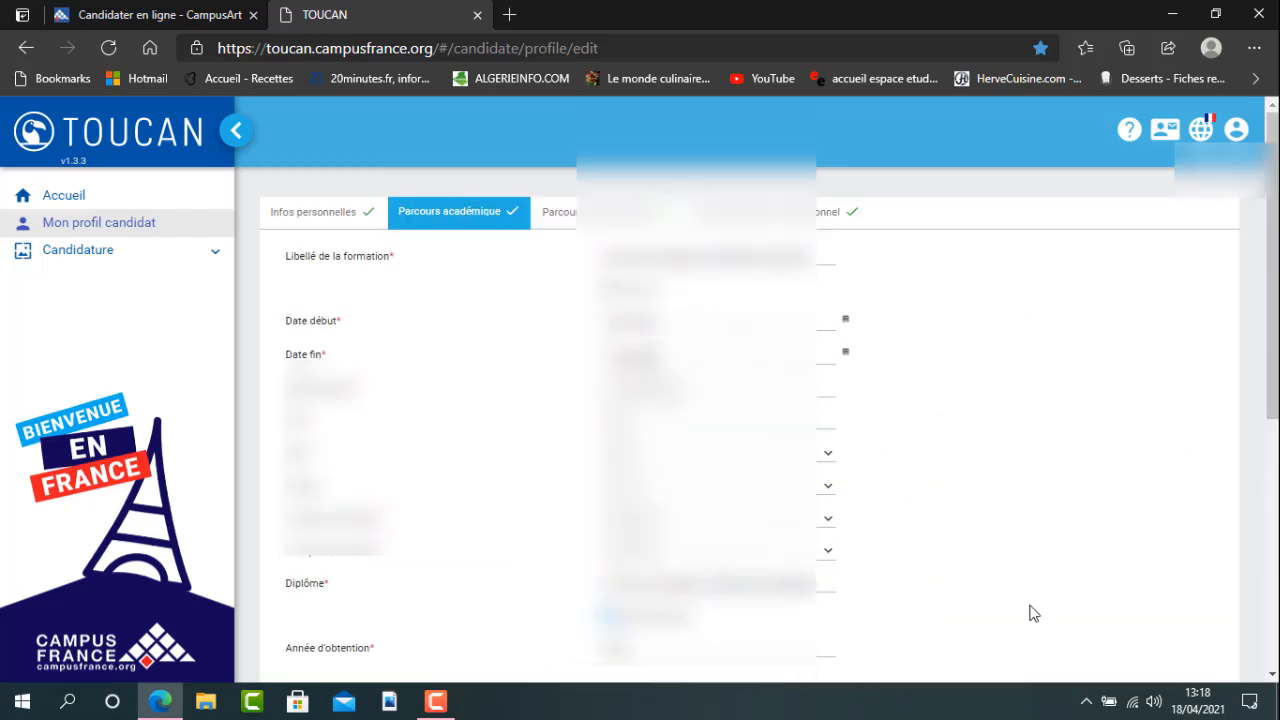
scroll(1031, 611, down, 5)
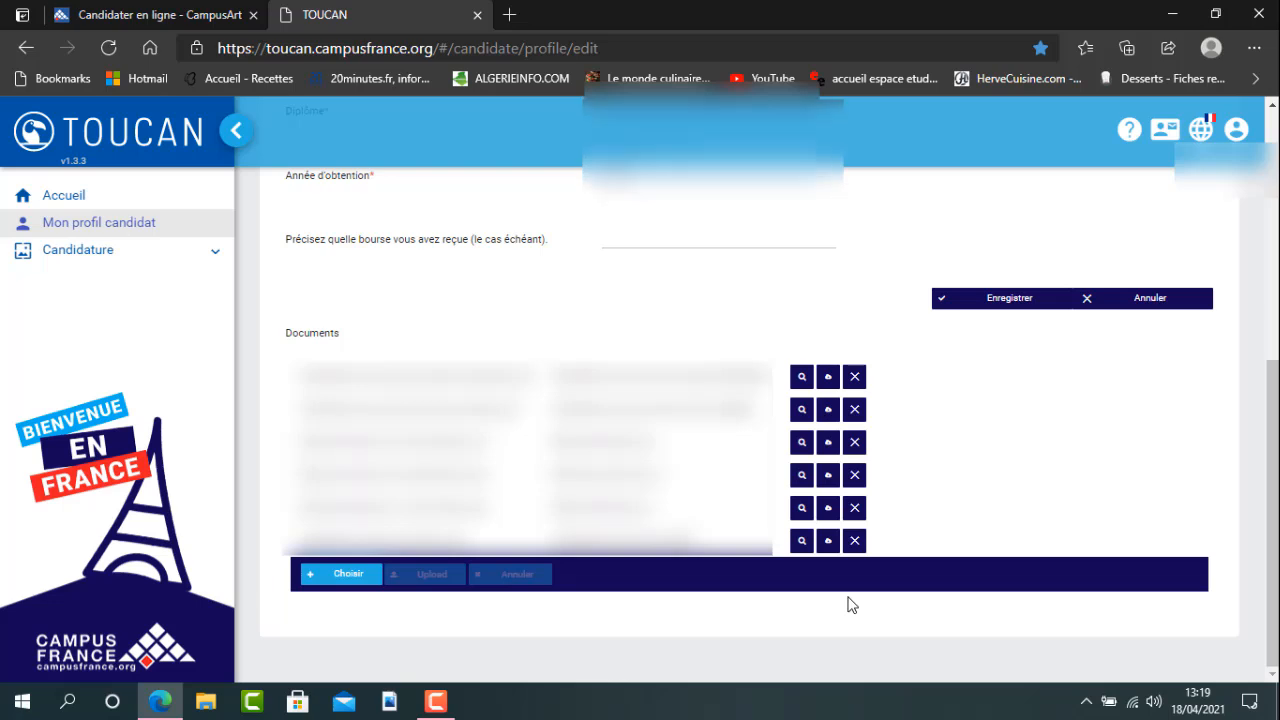
scroll(1052, 507, up, 6)
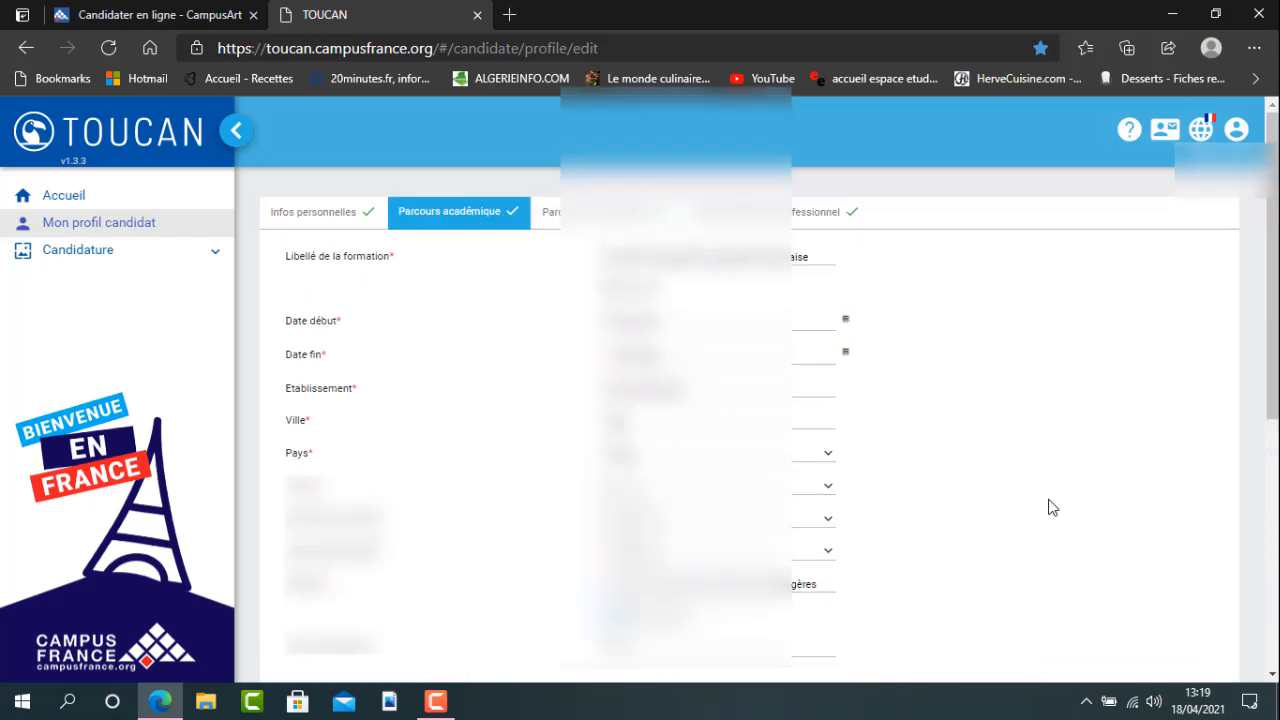
scroll(1052, 507, down, 6)
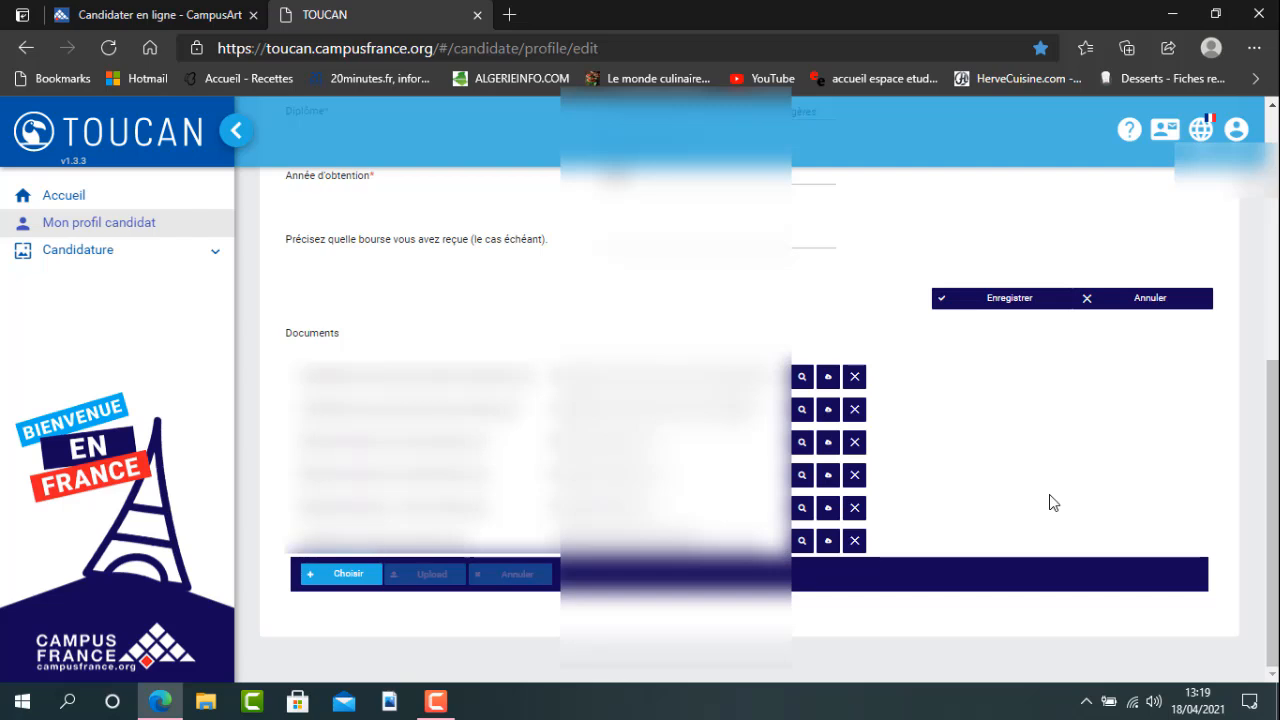
scroll(1053, 502, up, 5)
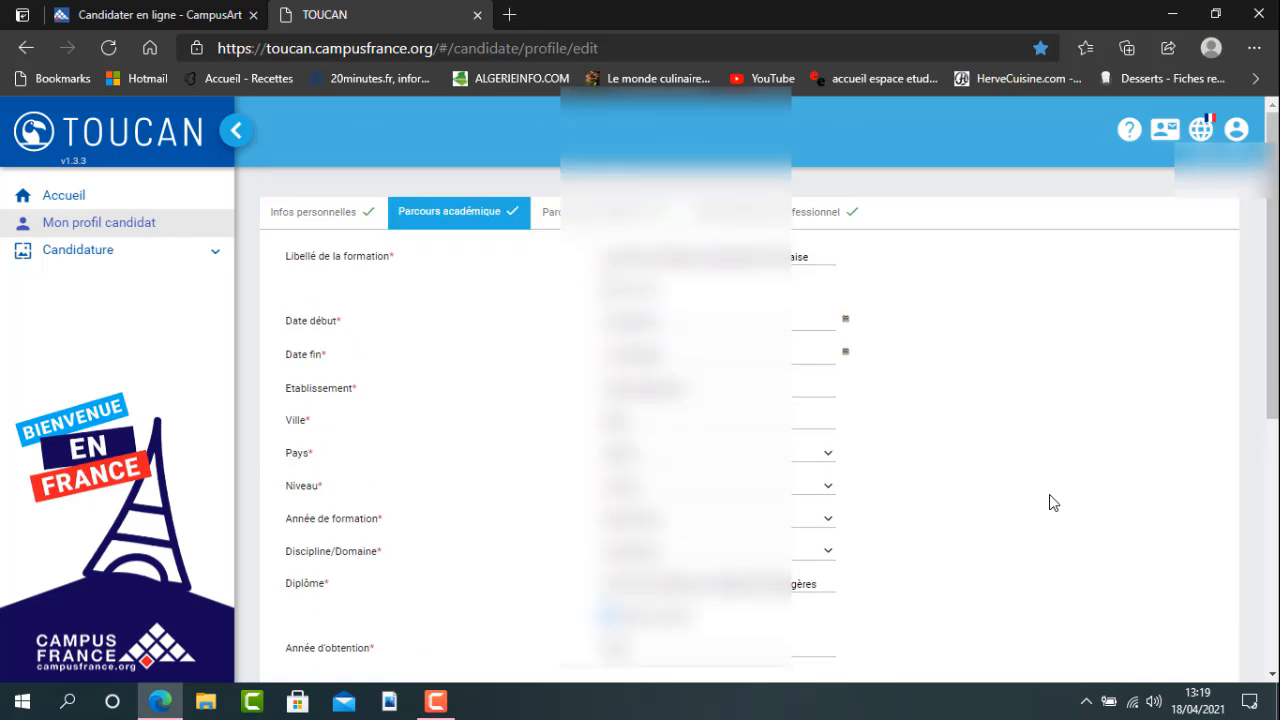
scroll(806, 346, down, 5)
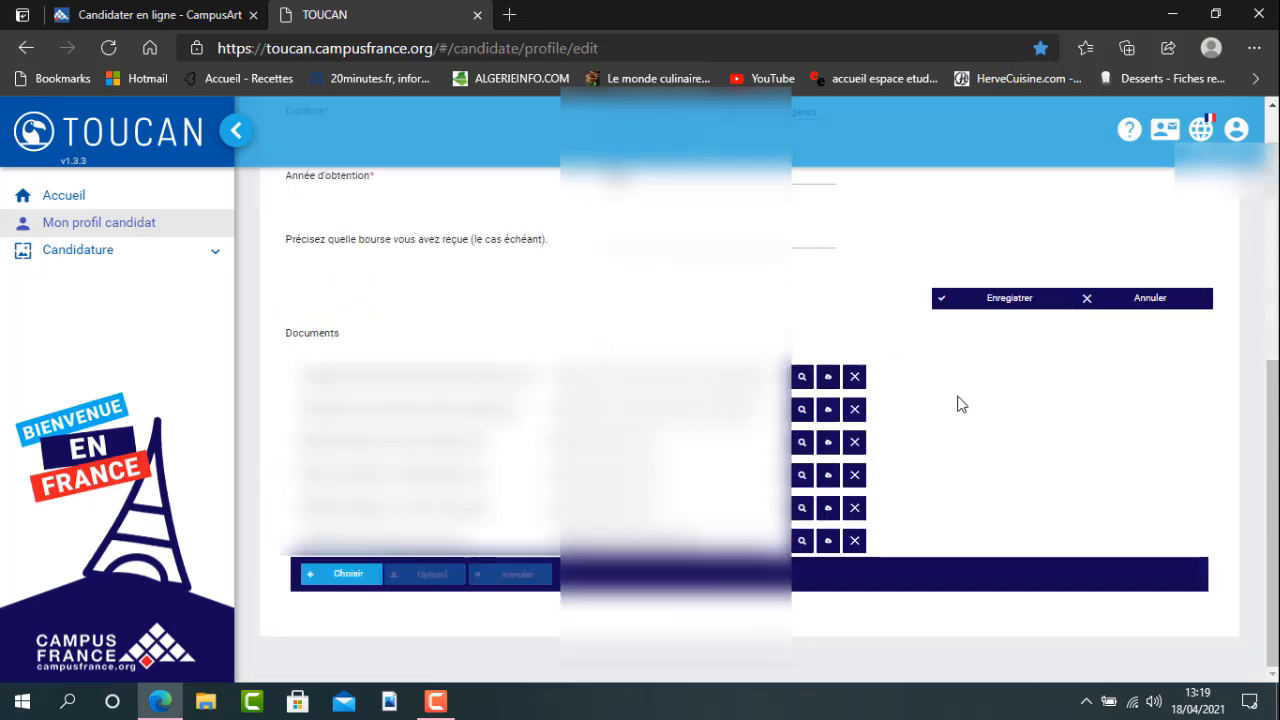
scroll(990, 404, up, 1)
click(1149, 408)
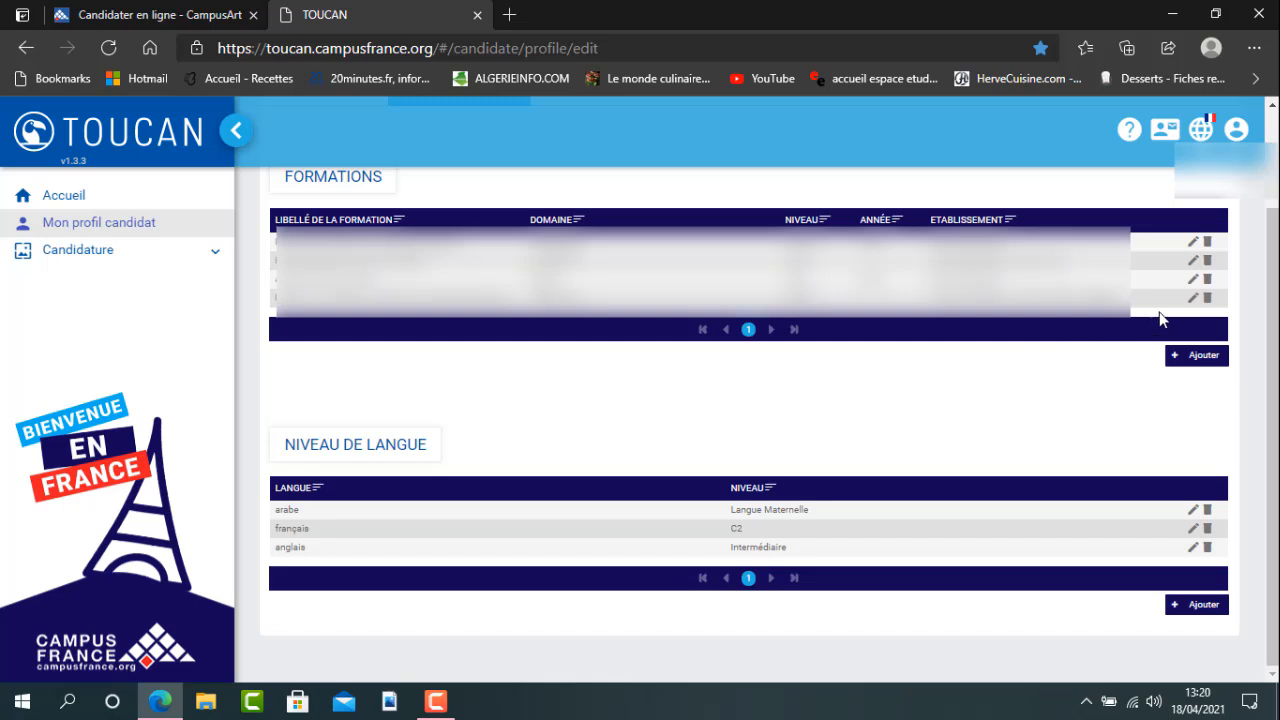
Step: Check the details and documents of the third and second formations, cancelling each without saving
click(1191, 280)
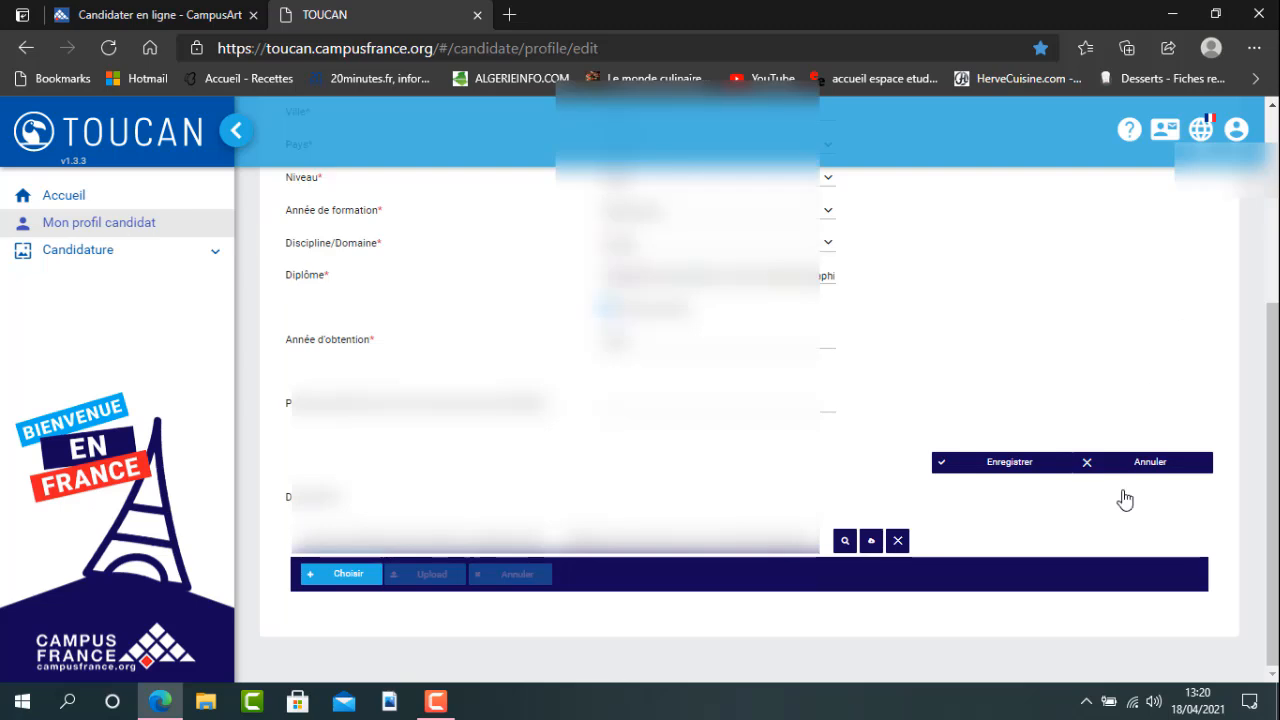
click(1153, 466)
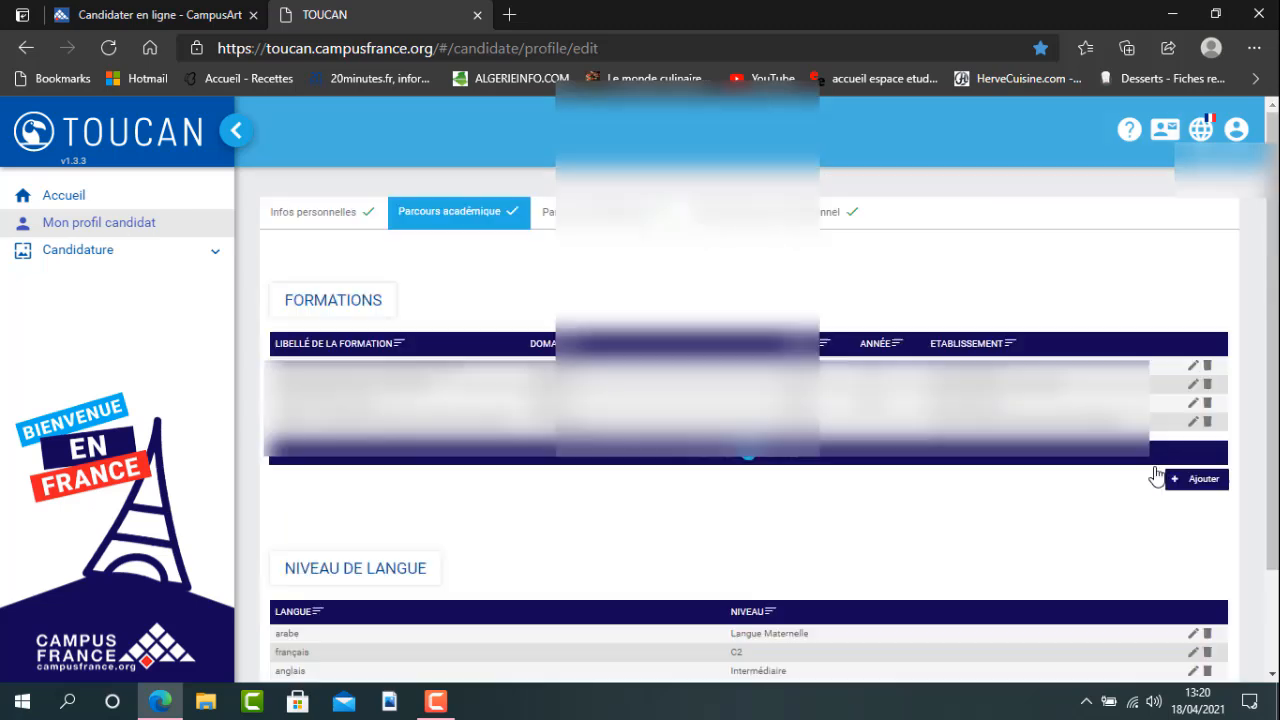
click(1192, 386)
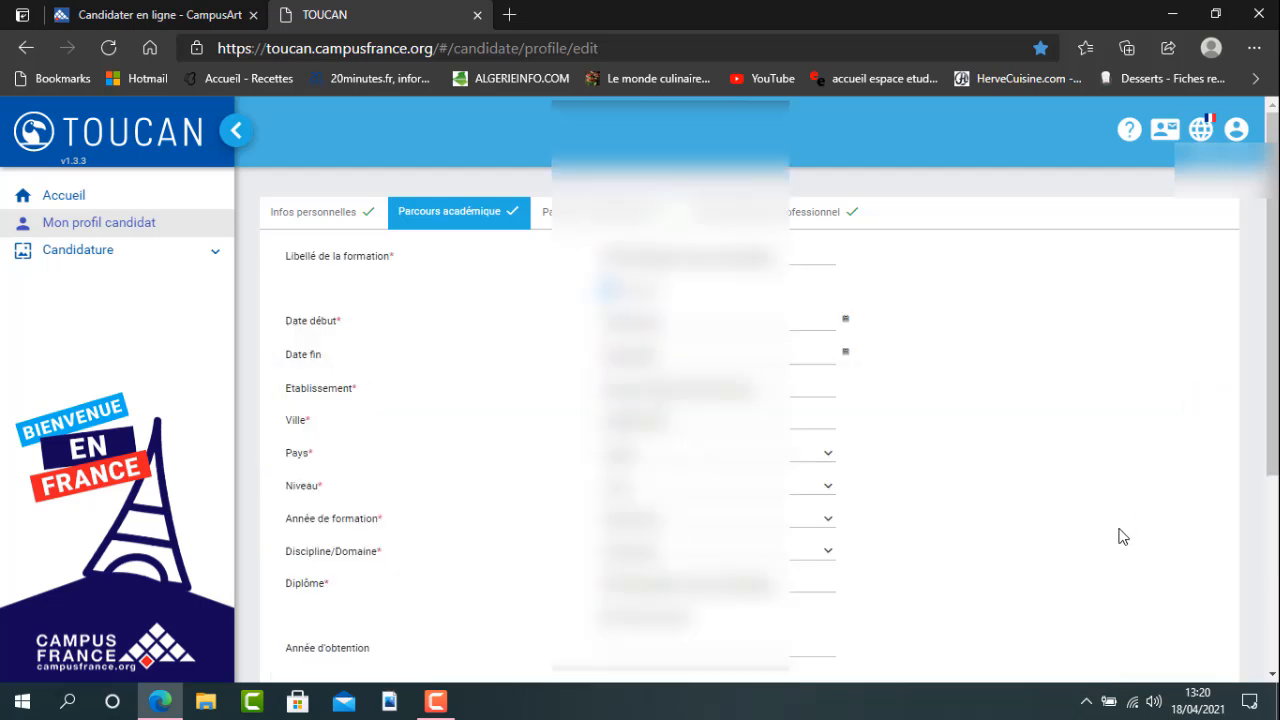
scroll(1122, 537, down, 3)
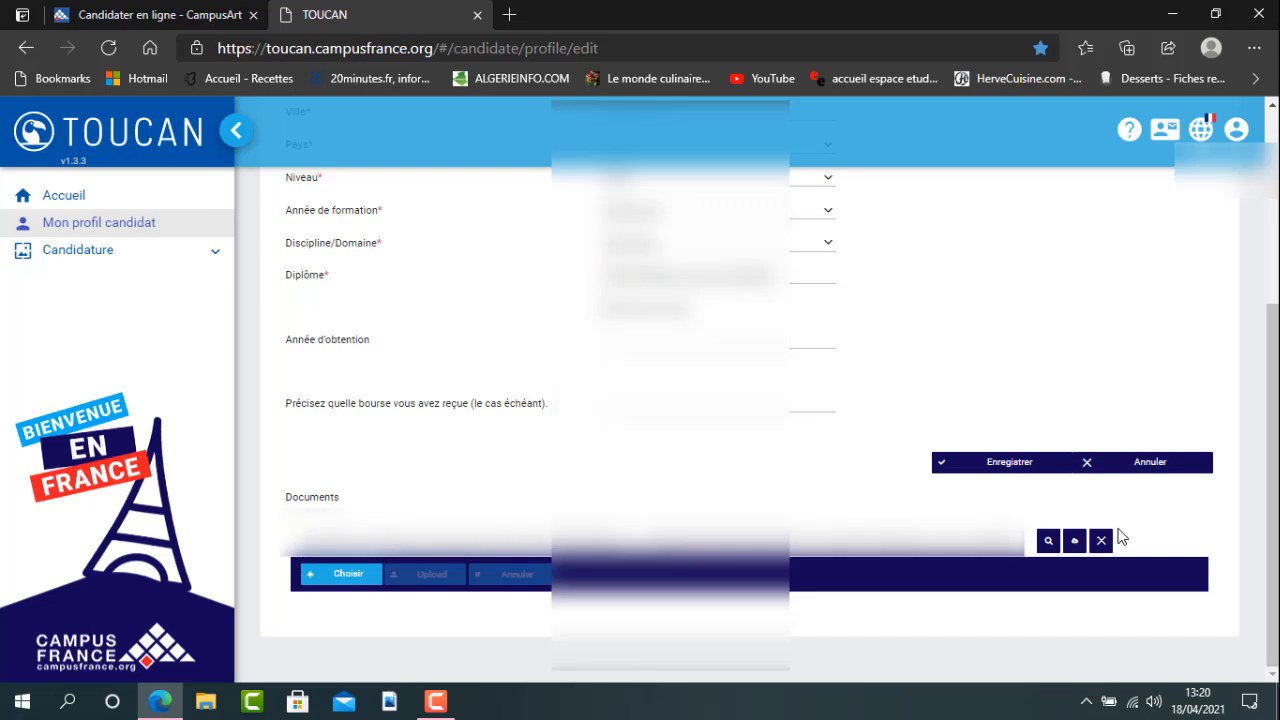
click(1165, 466)
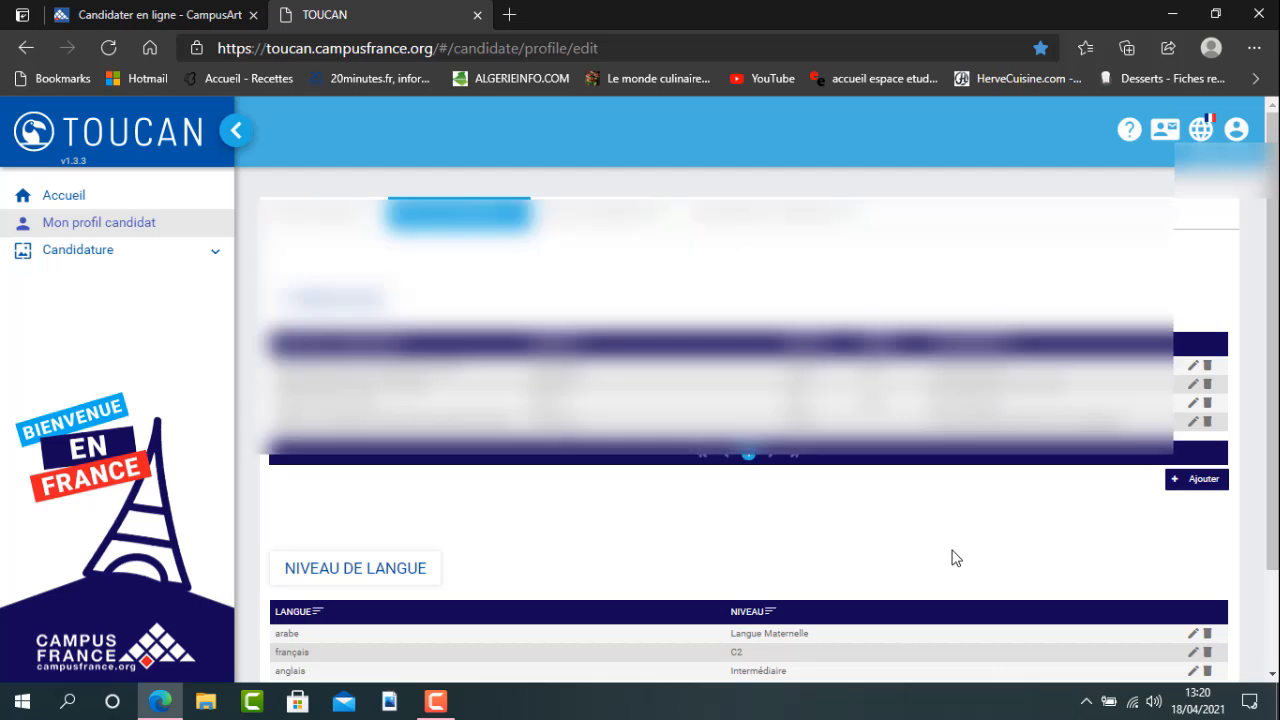
Step: Start a new entry under Niveau de langue and examine the choices for Langue and Niveau without selecting any
scroll(955, 558, down, 2)
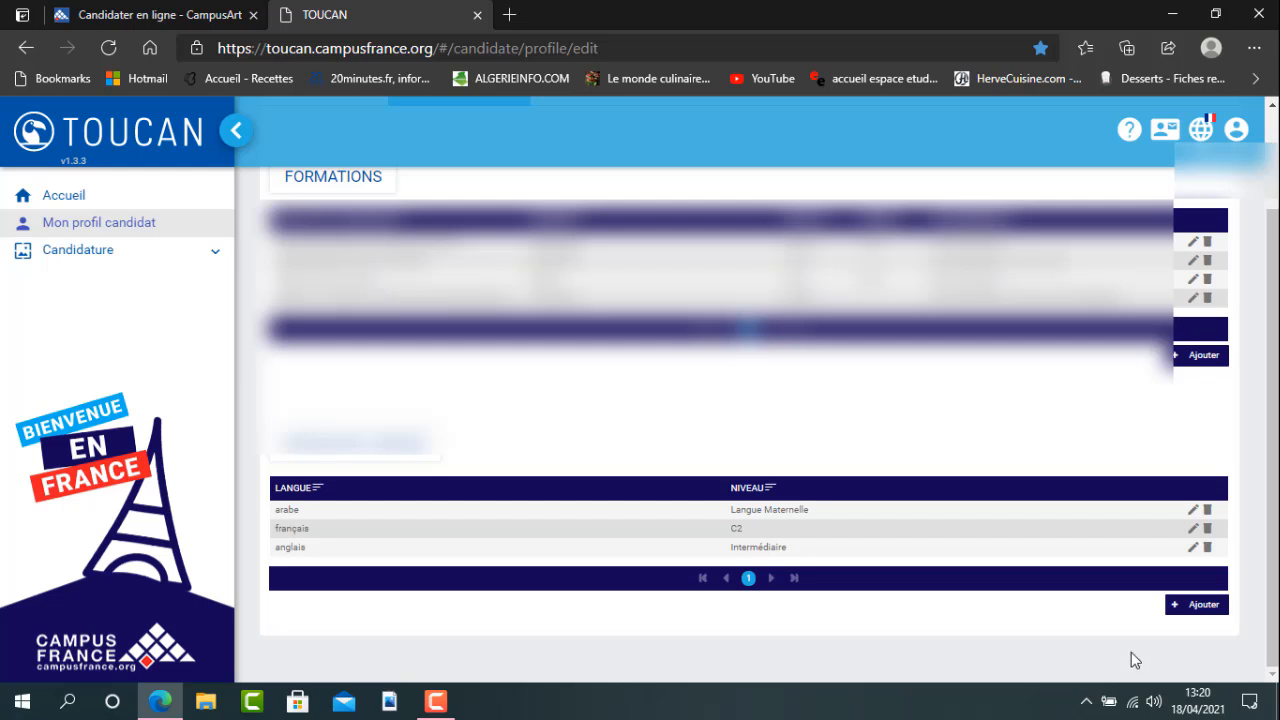
click(1200, 606)
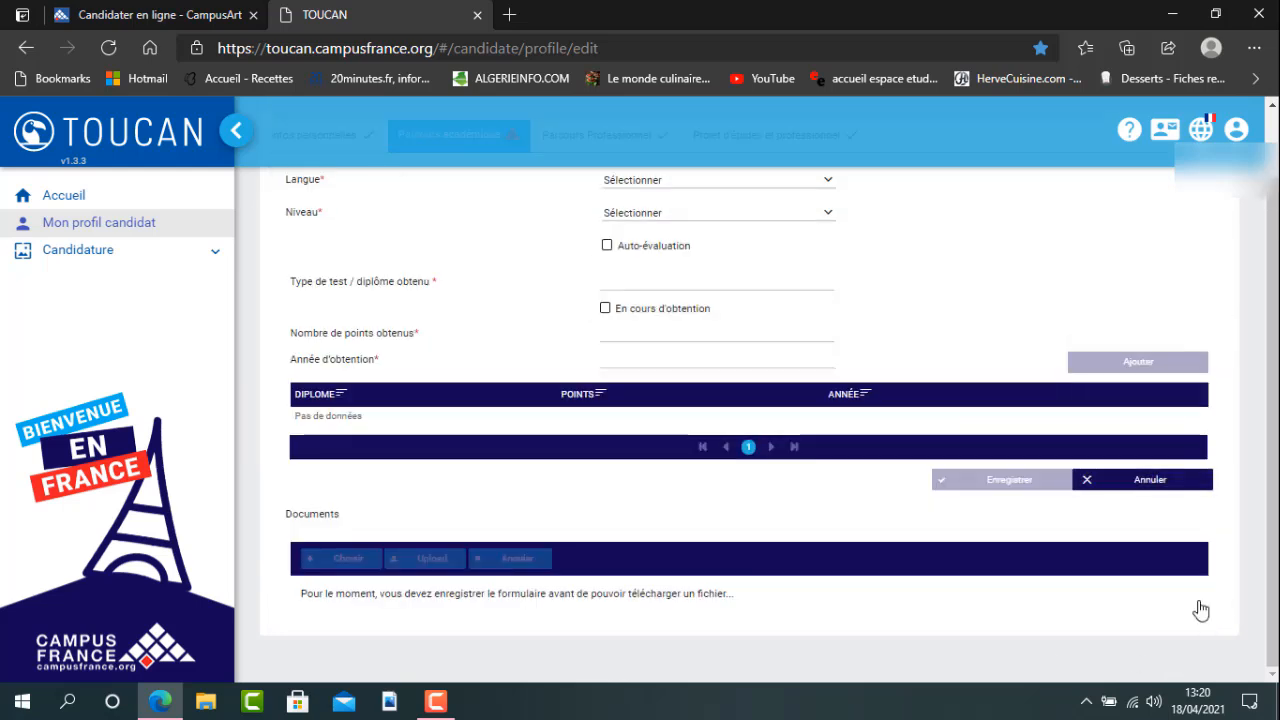
scroll(960, 423, up, 1)
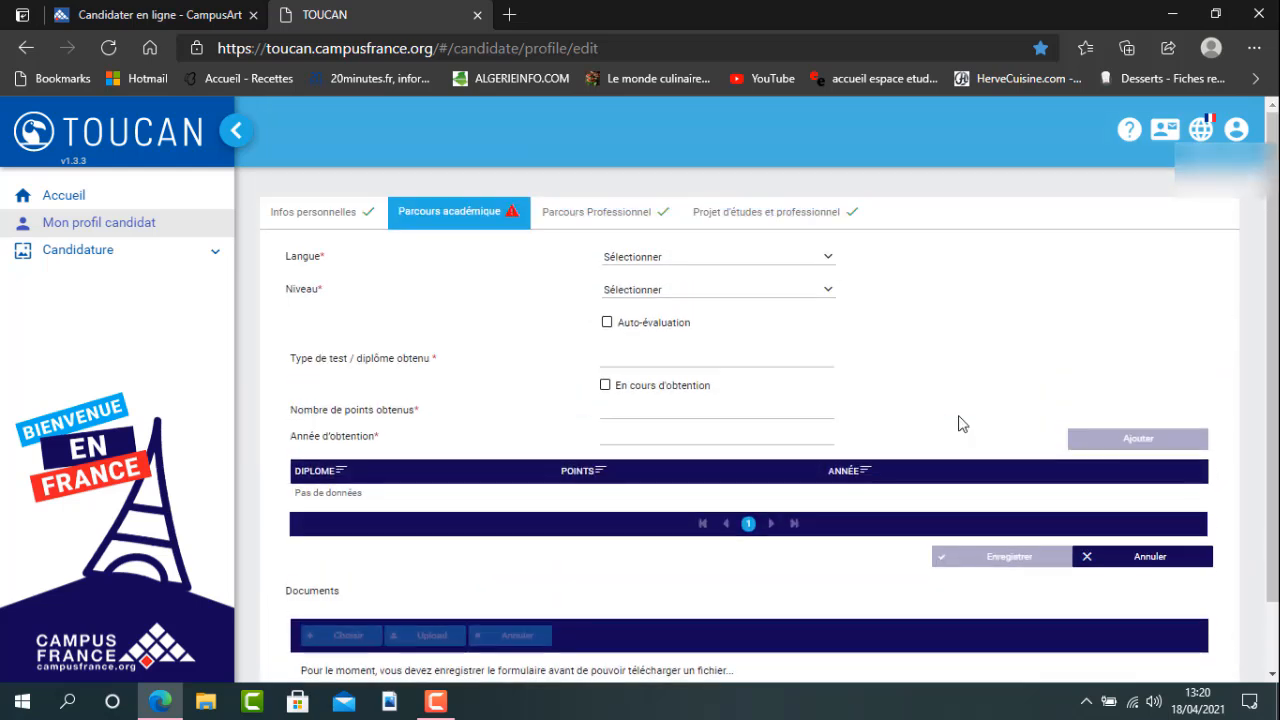
click(690, 260)
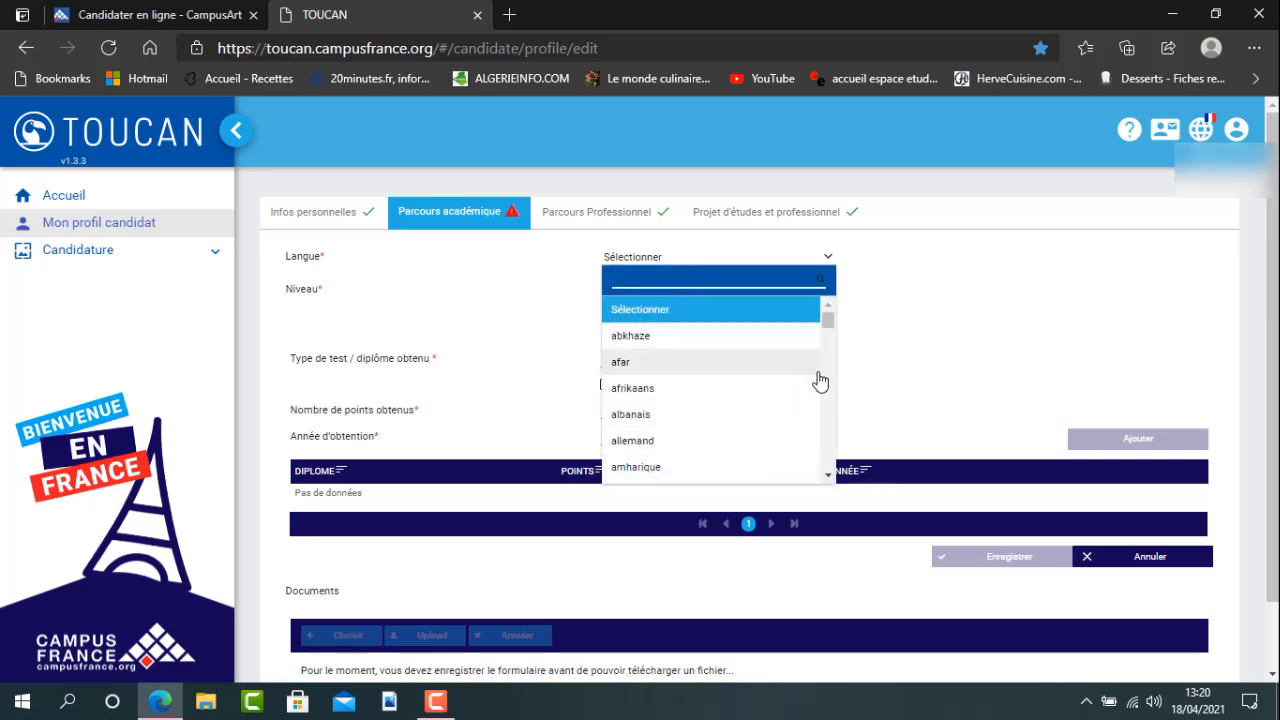
click(895, 350)
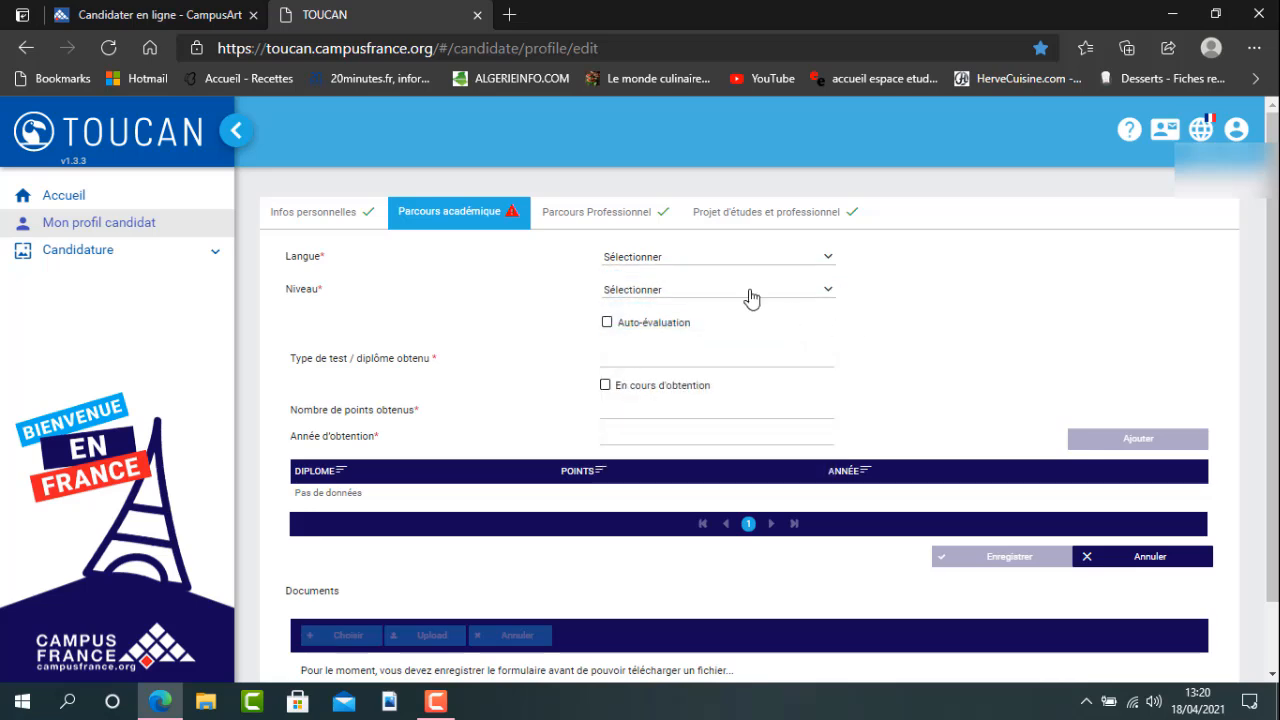
click(672, 291)
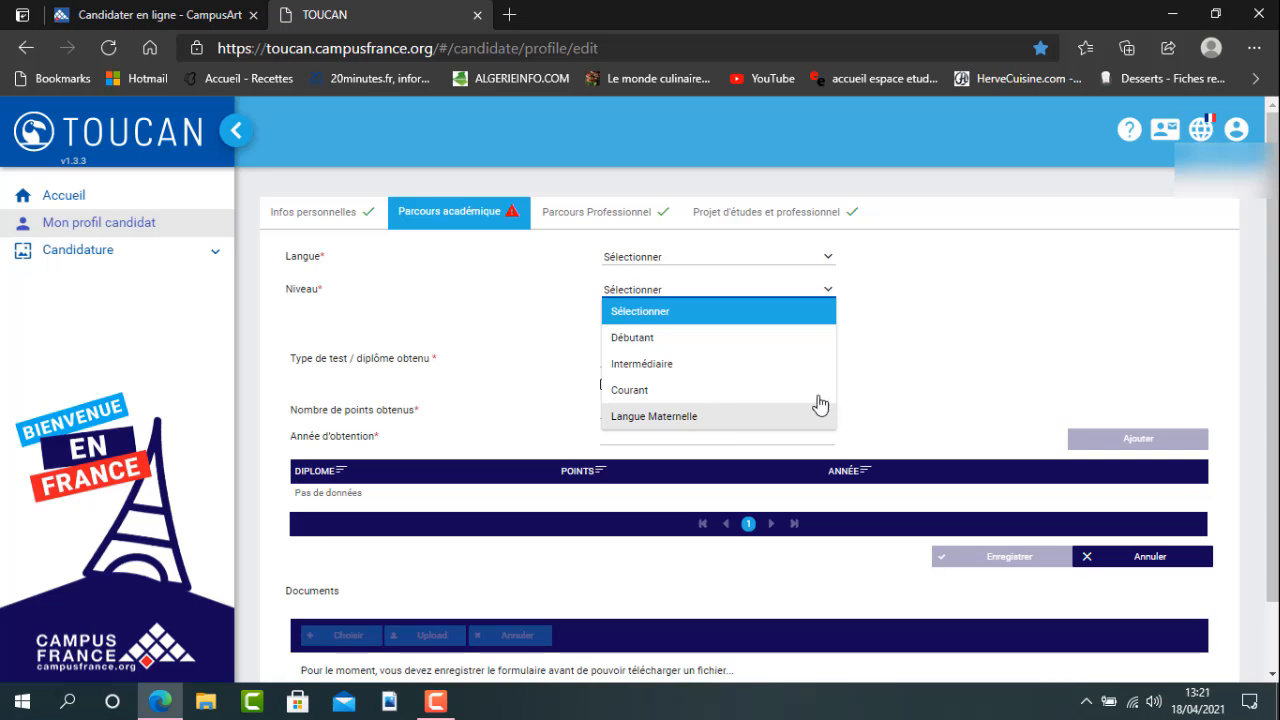
click(894, 392)
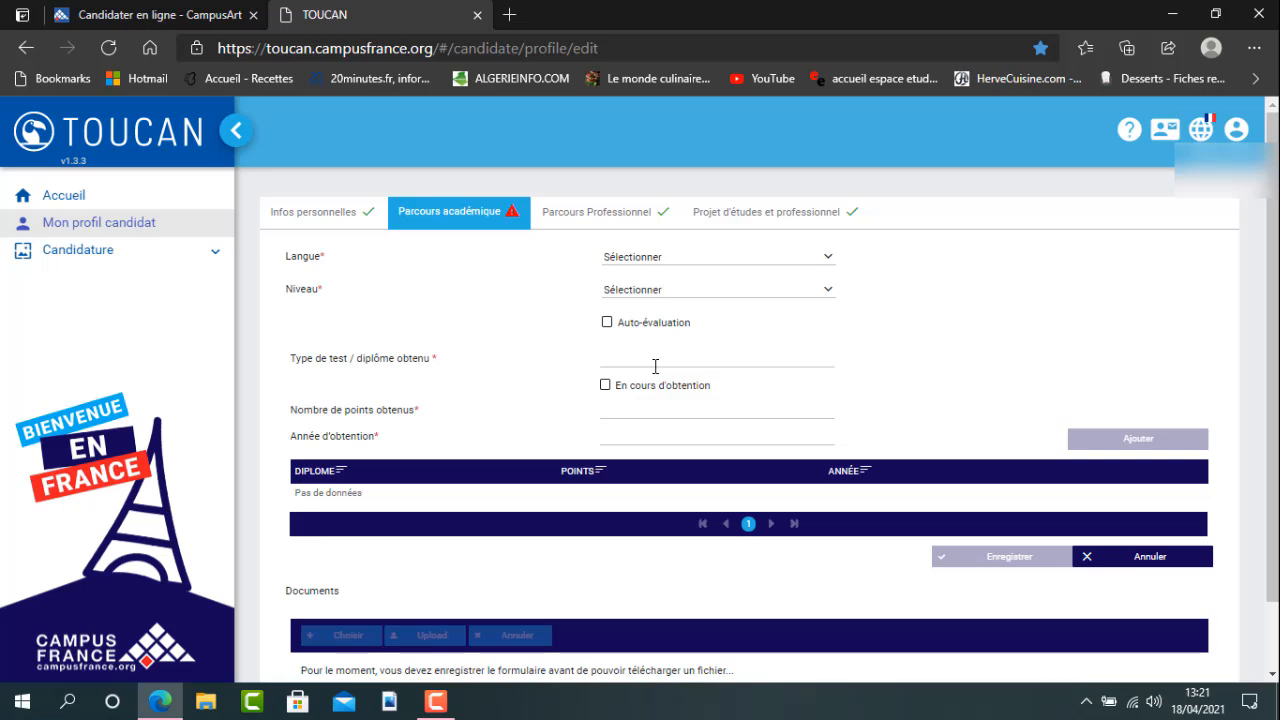
Step: Set the new language entry's Niveau to Langue Maternelle and check the test, points and Langue fields without filling them
click(694, 295)
click(644, 424)
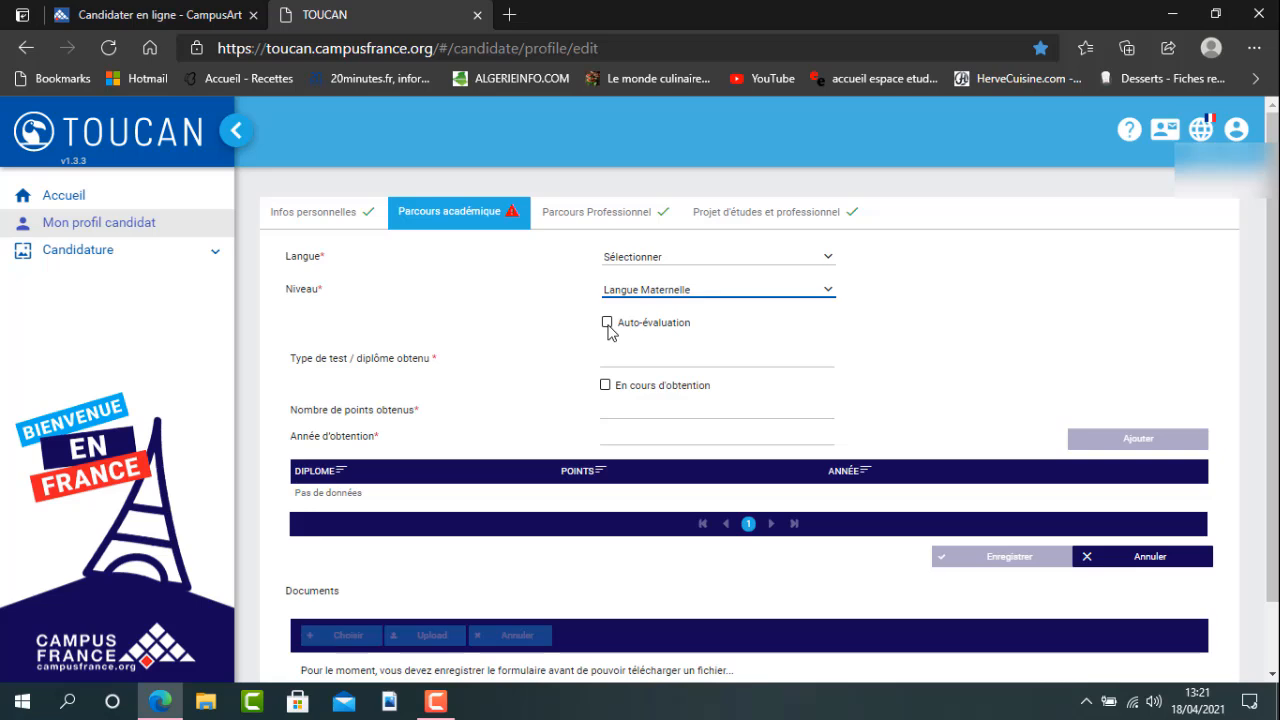
click(678, 409)
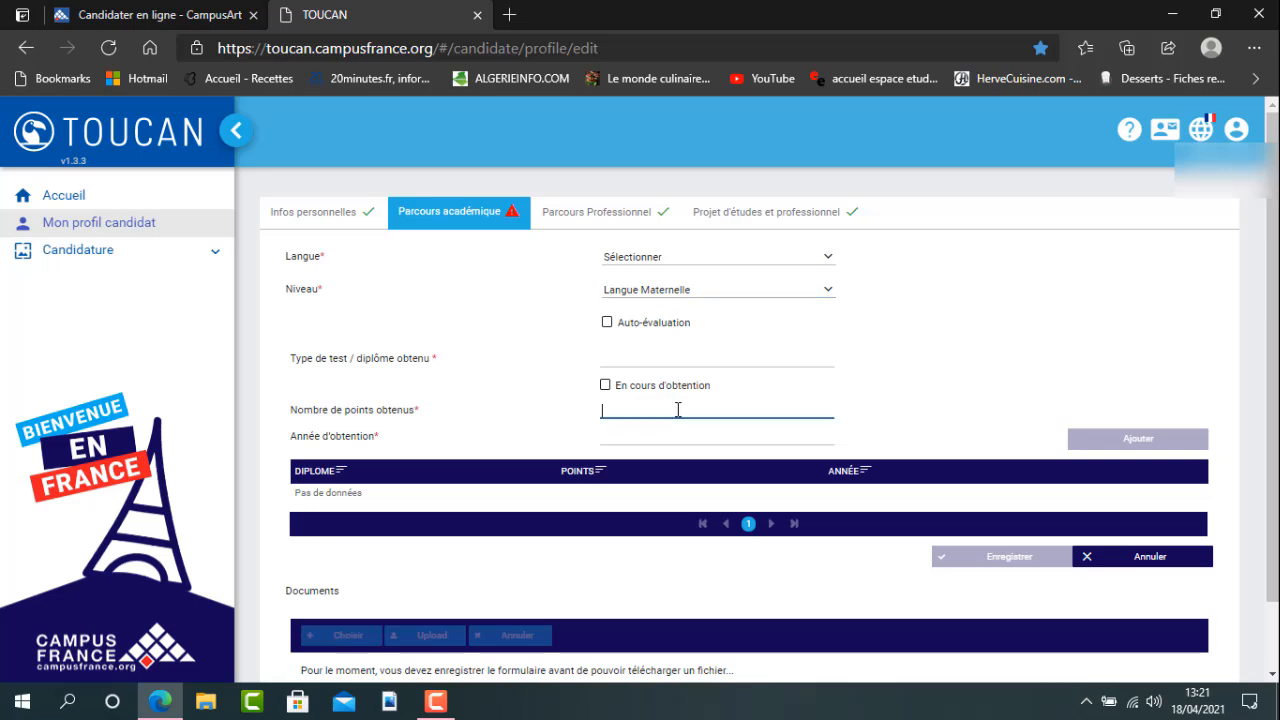
click(704, 362)
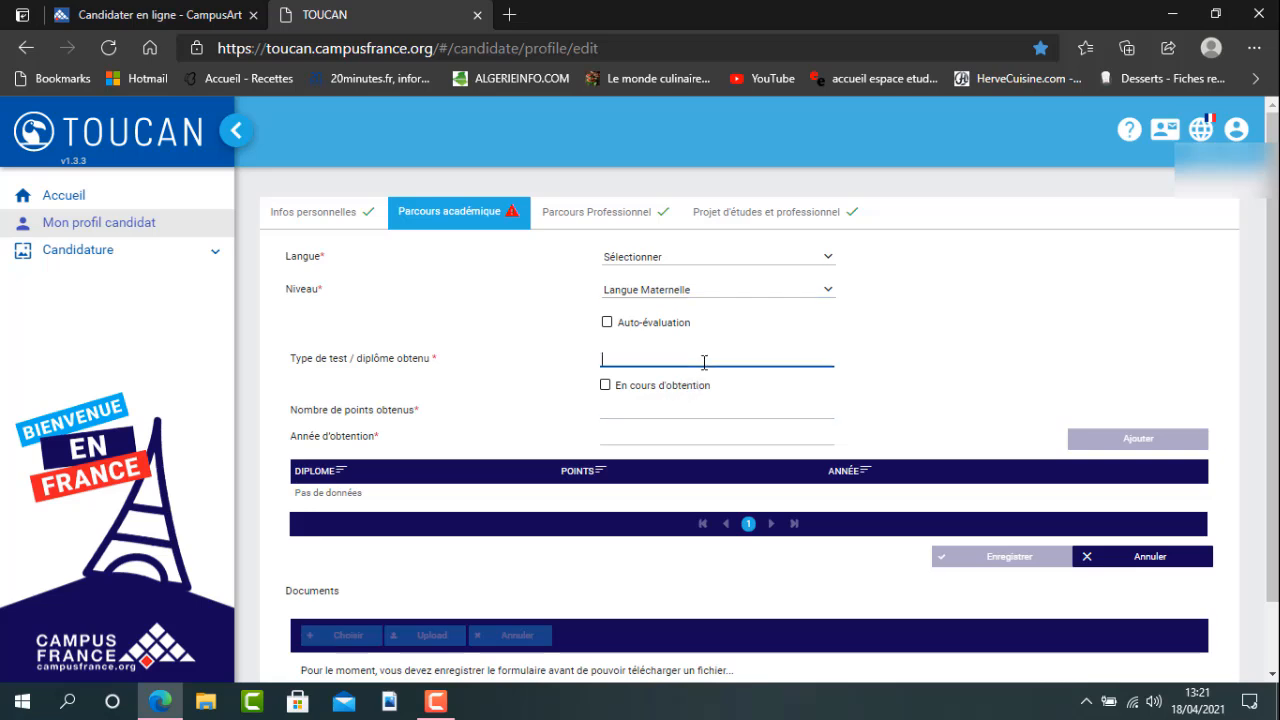
click(709, 262)
click(926, 283)
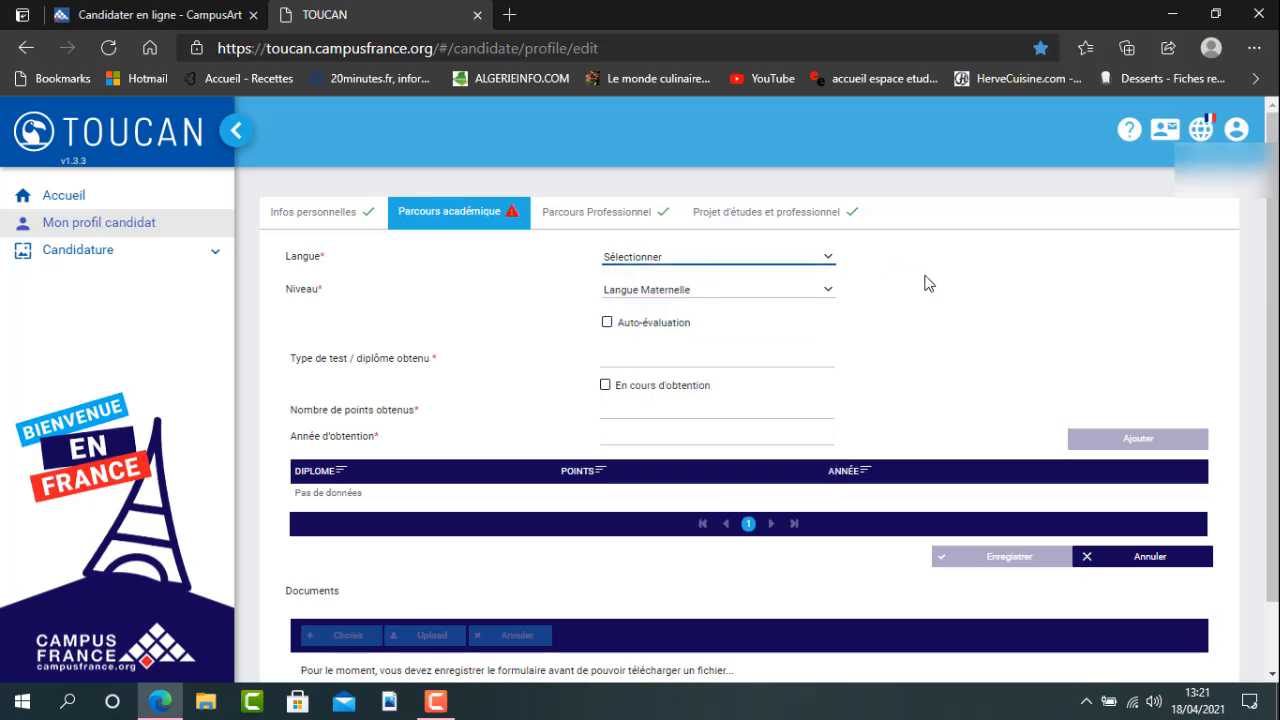
Step: Choose français as the Langue, review the levels offered for it, and keep Niveau at Langue maternelle
click(760, 257)
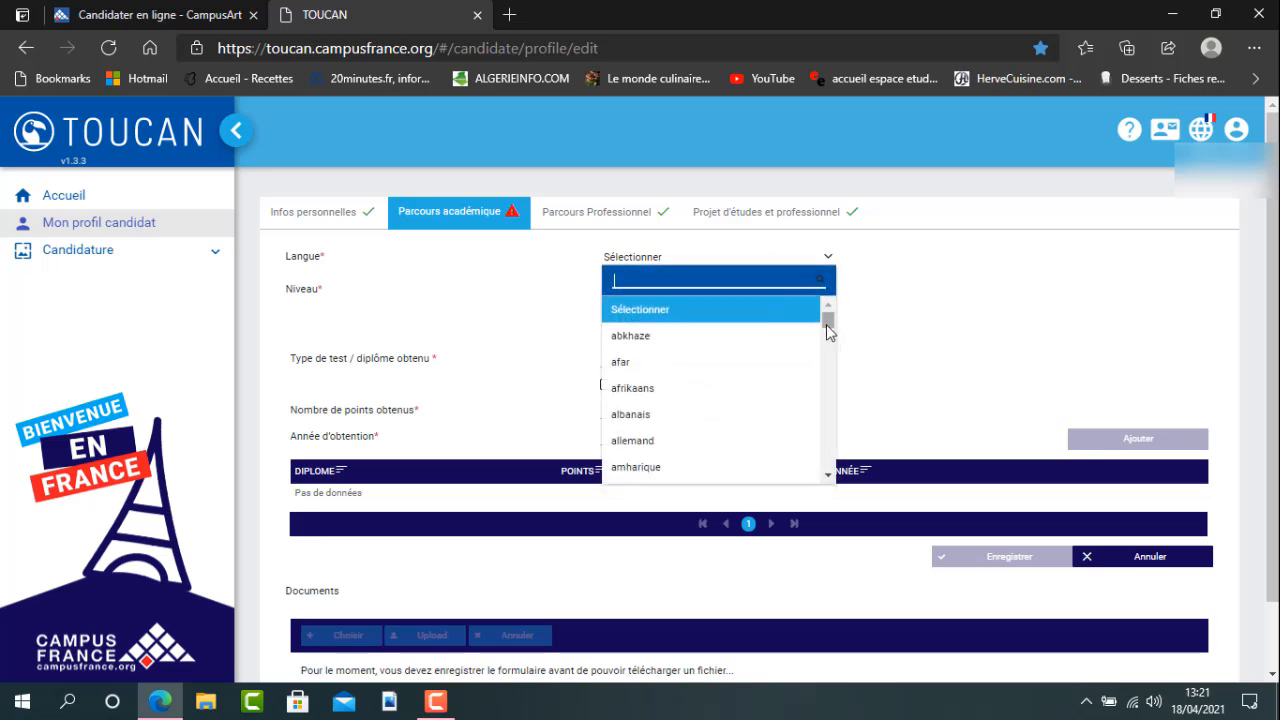
drag(832, 325, 833, 366)
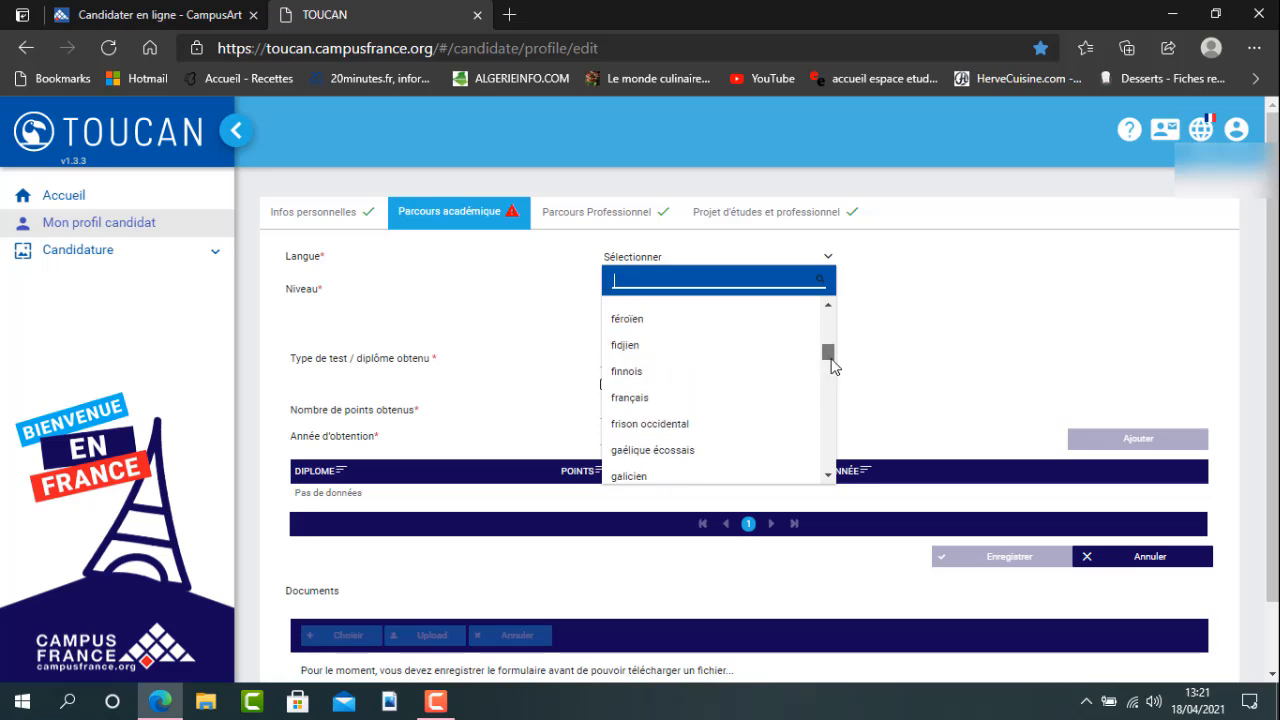
click(657, 397)
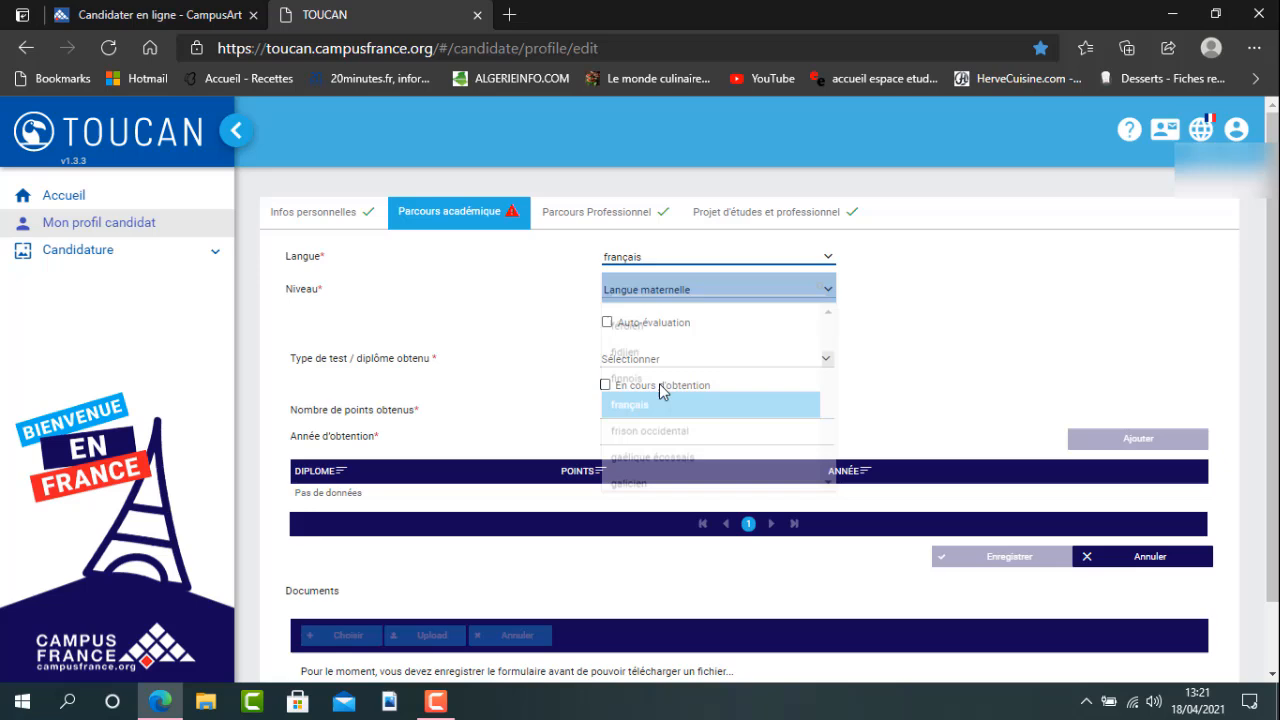
click(698, 296)
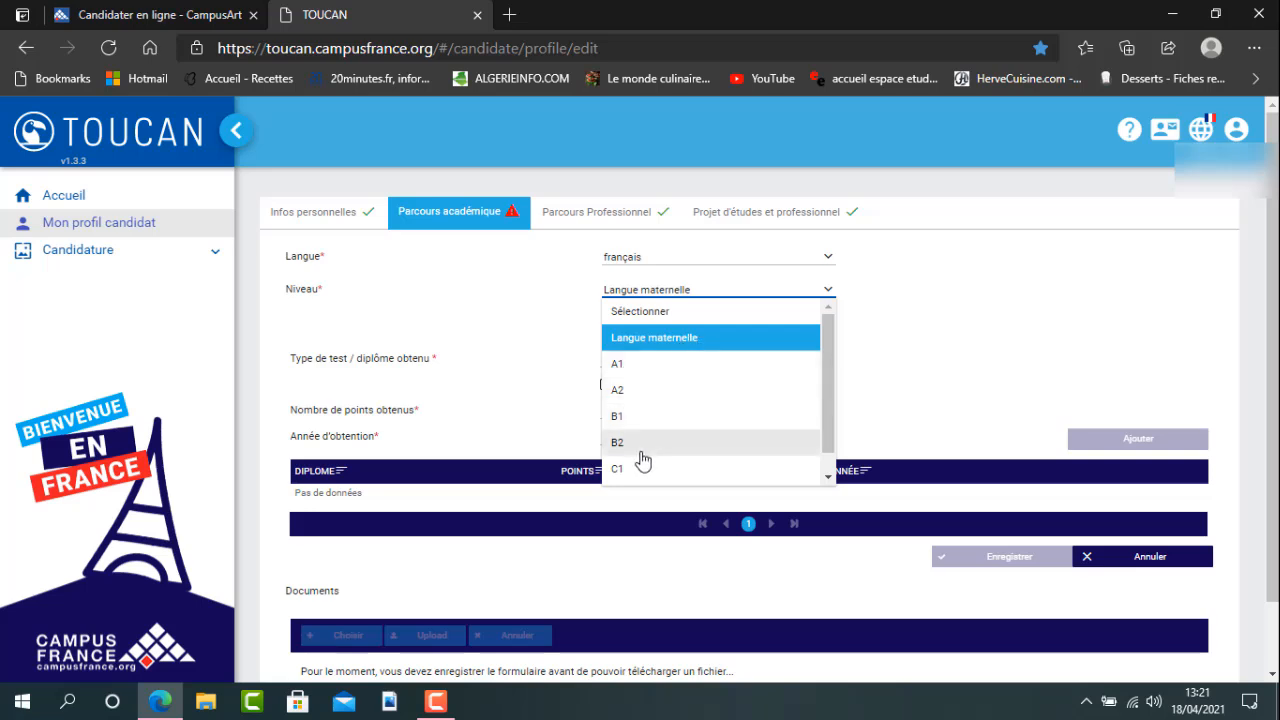
drag(830, 376, 823, 465)
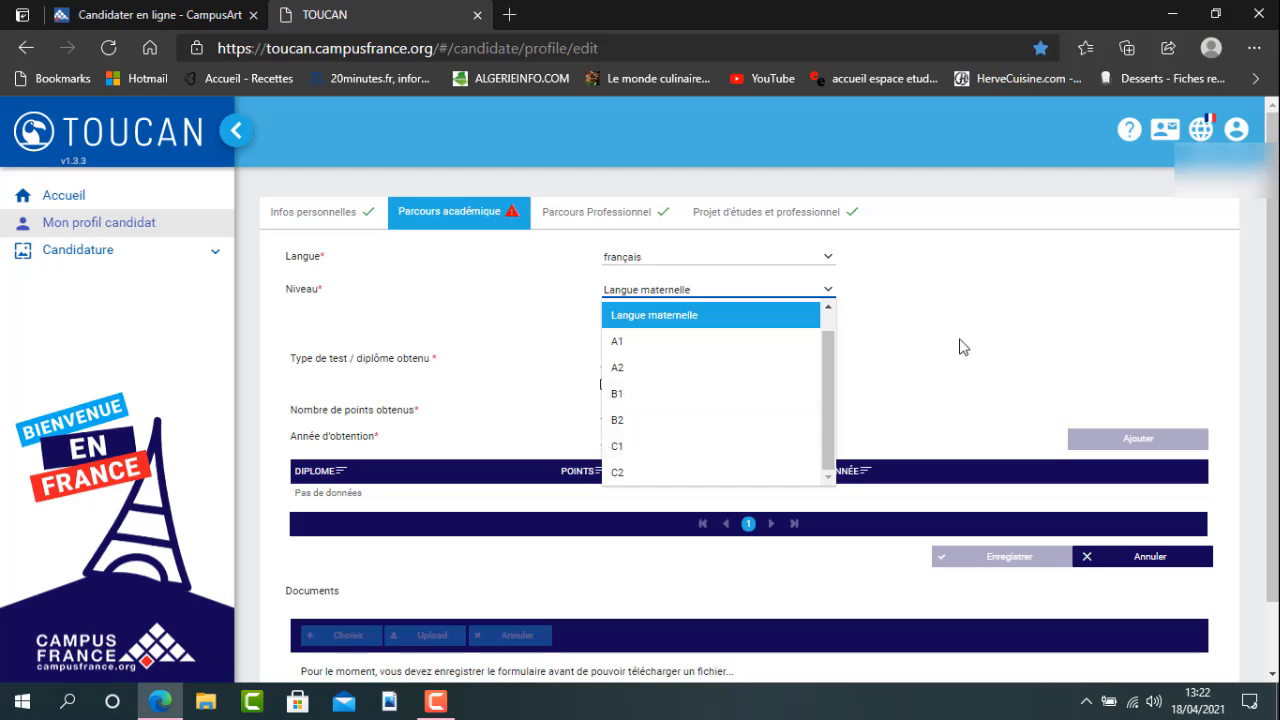
click(622, 318)
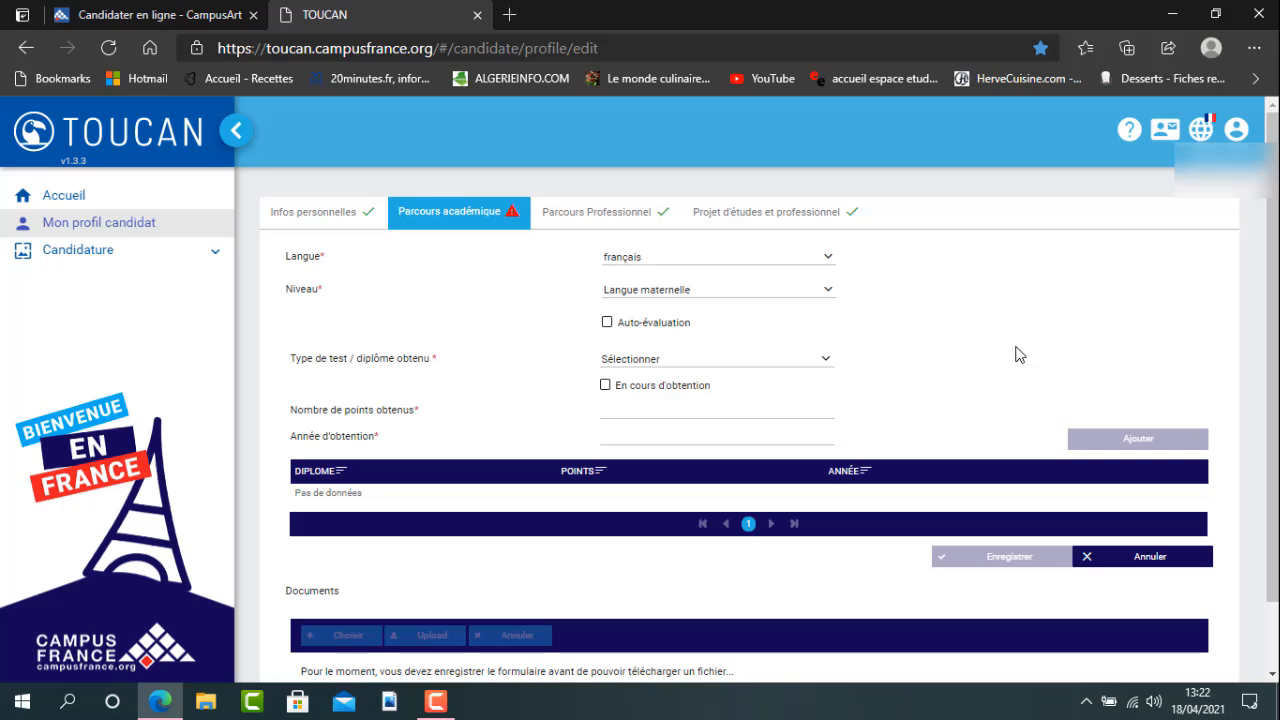
Step: Set the French entry's Niveau to B2 and its Type de test / diplôme obtenu to TCF
click(815, 294)
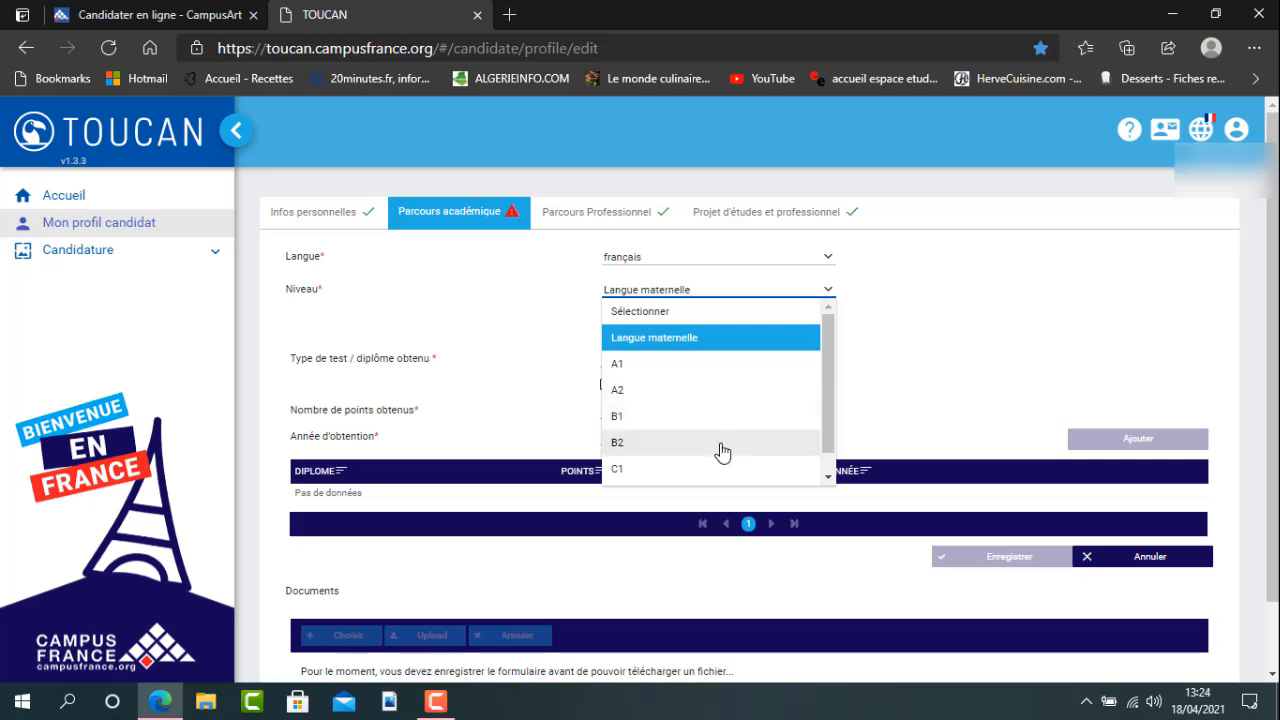
click(684, 447)
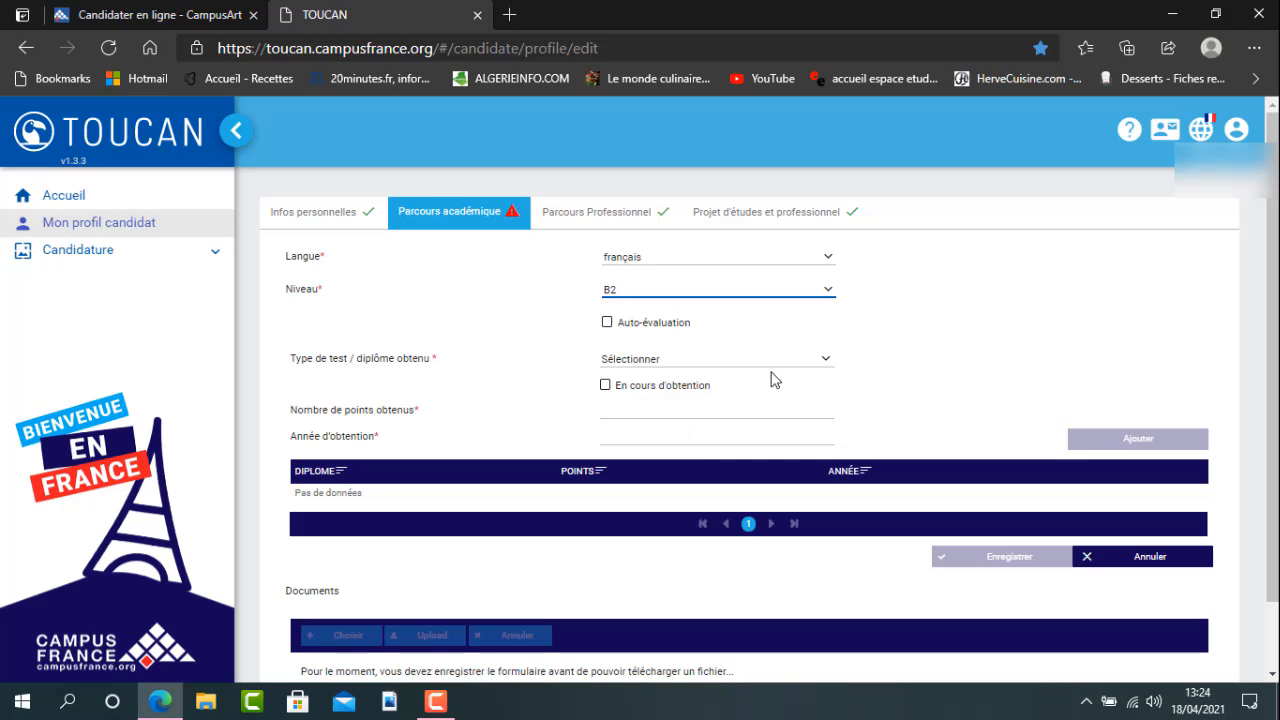
click(668, 368)
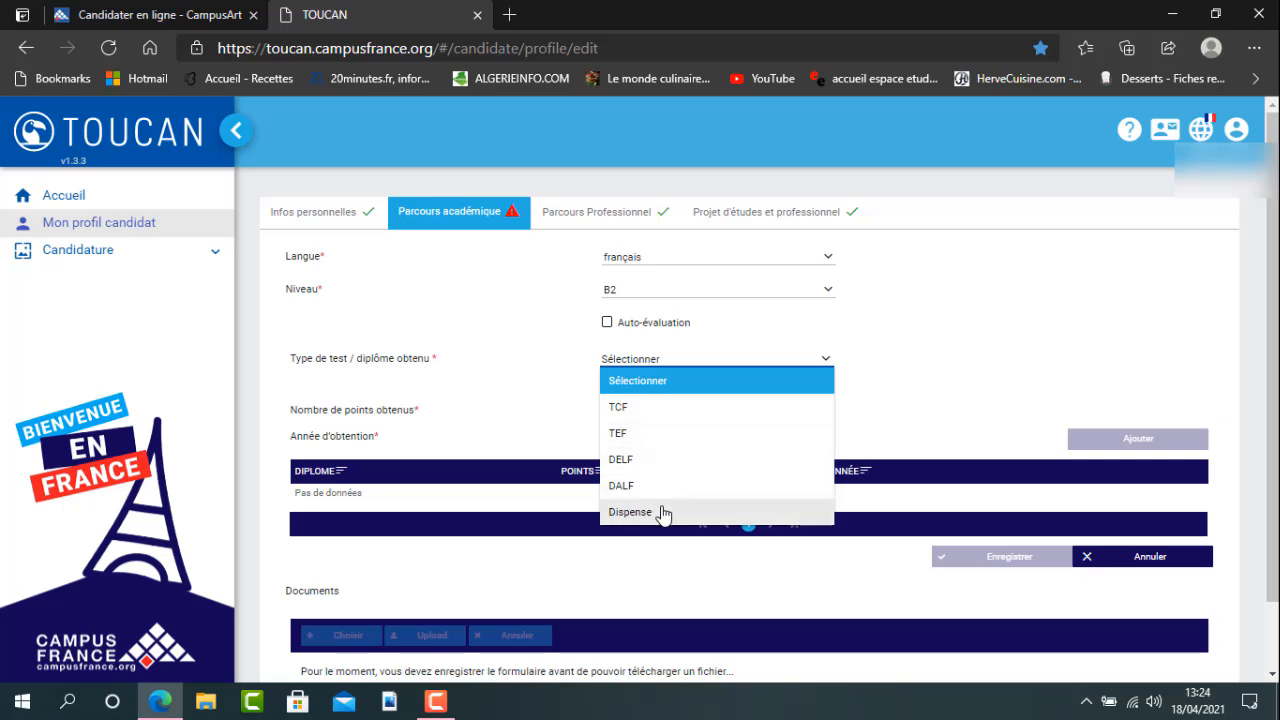
click(641, 413)
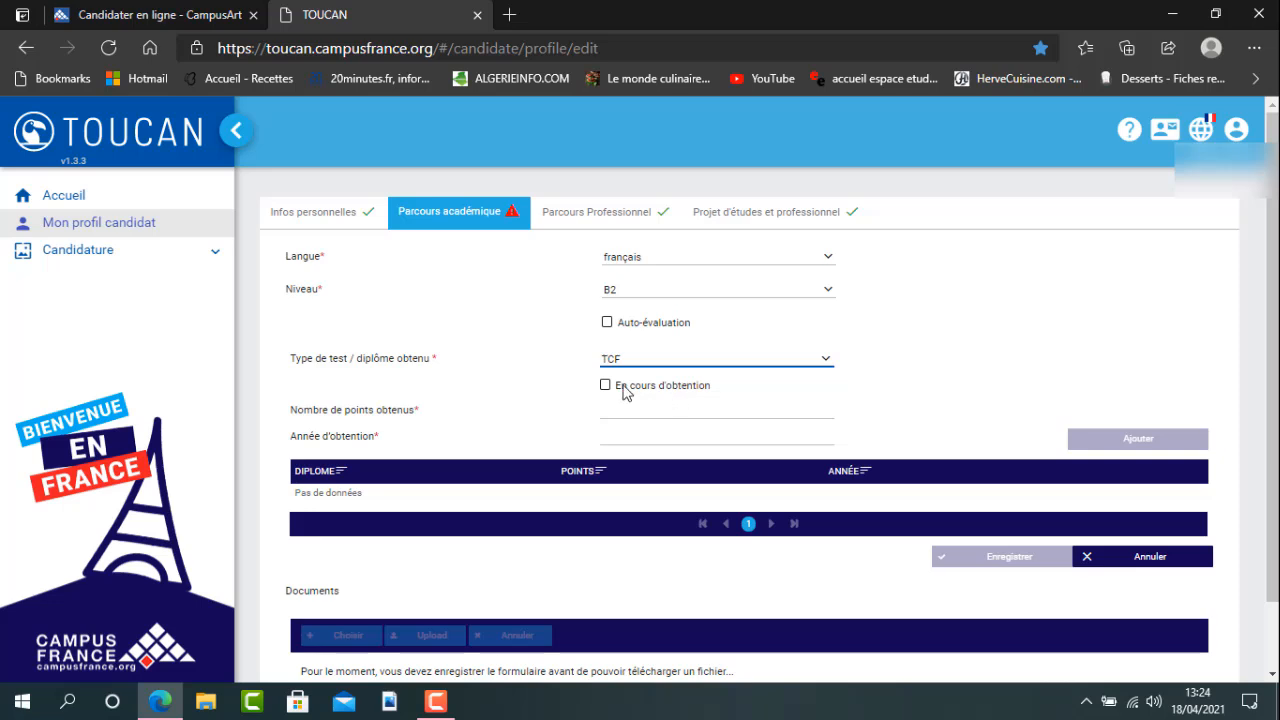
Step: Try 612 as the Nombre de points obtenus for the TCF, and clear the field again
scroll(704, 410, down, 1)
scroll(722, 352, up, 1)
scroll(766, 394, down, 2)
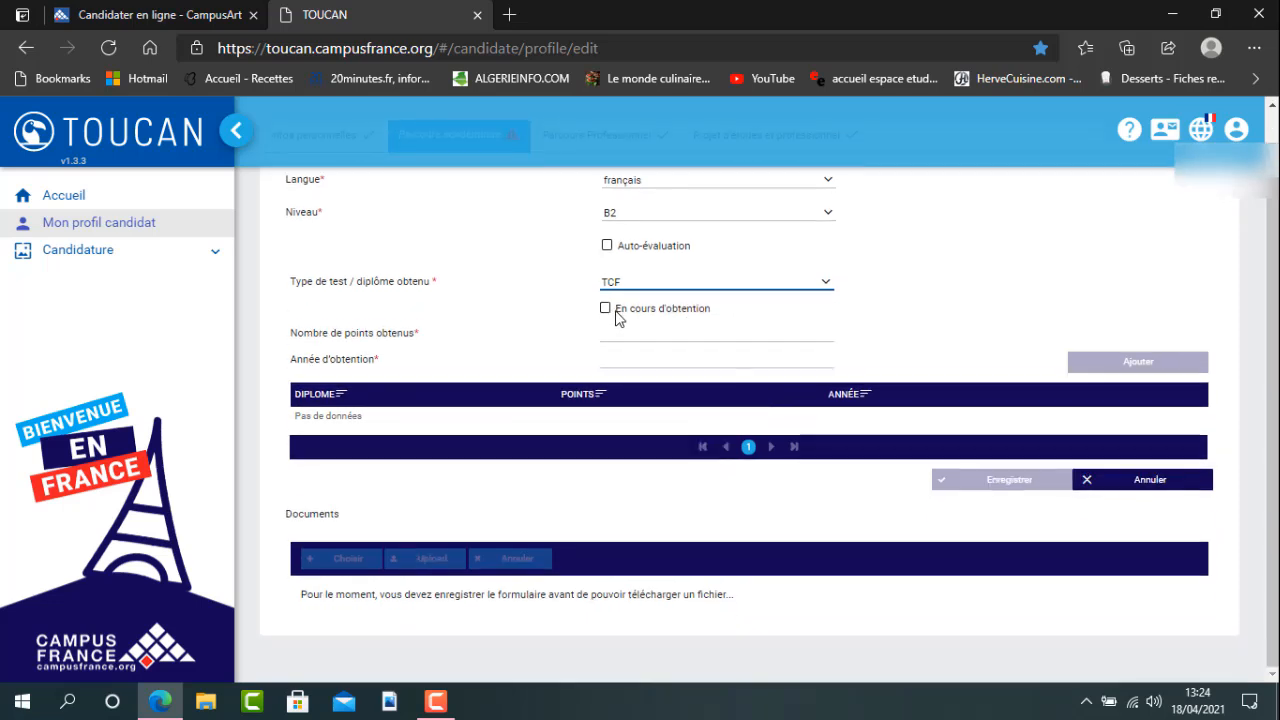
click(660, 333)
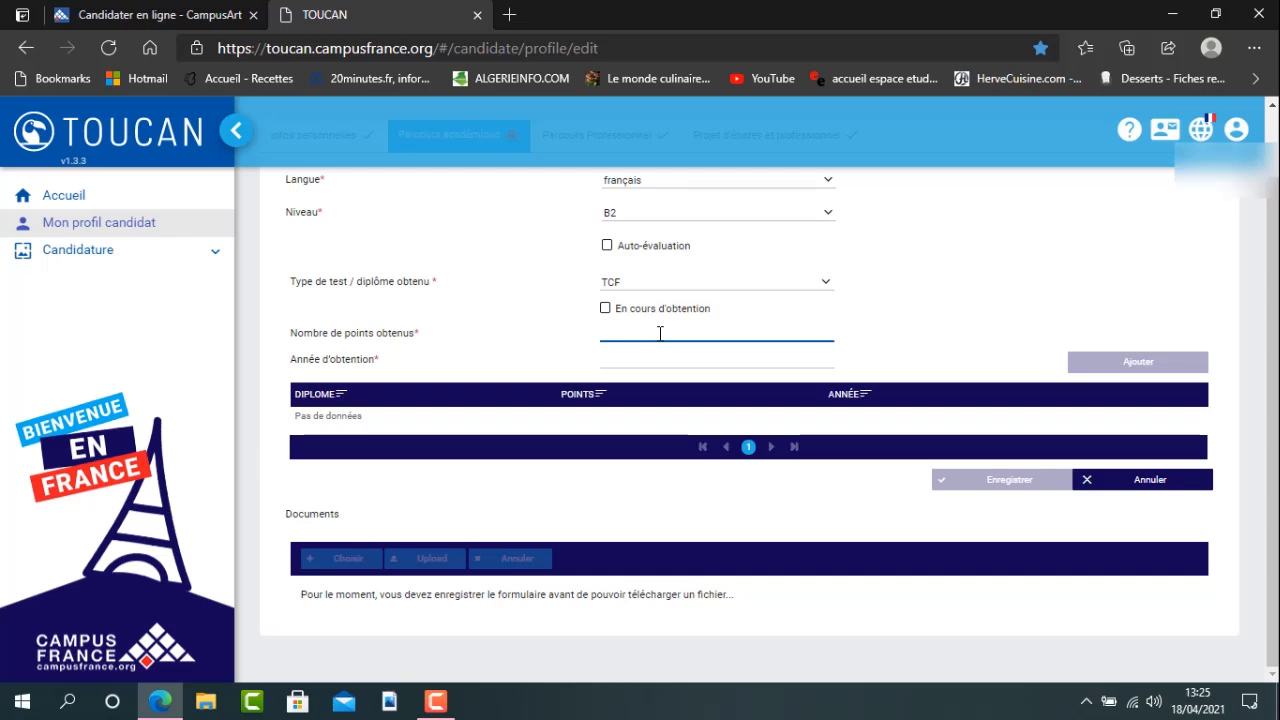
text(612)
key(BackSpace)
key(BackSpace)
key(BackSpace)
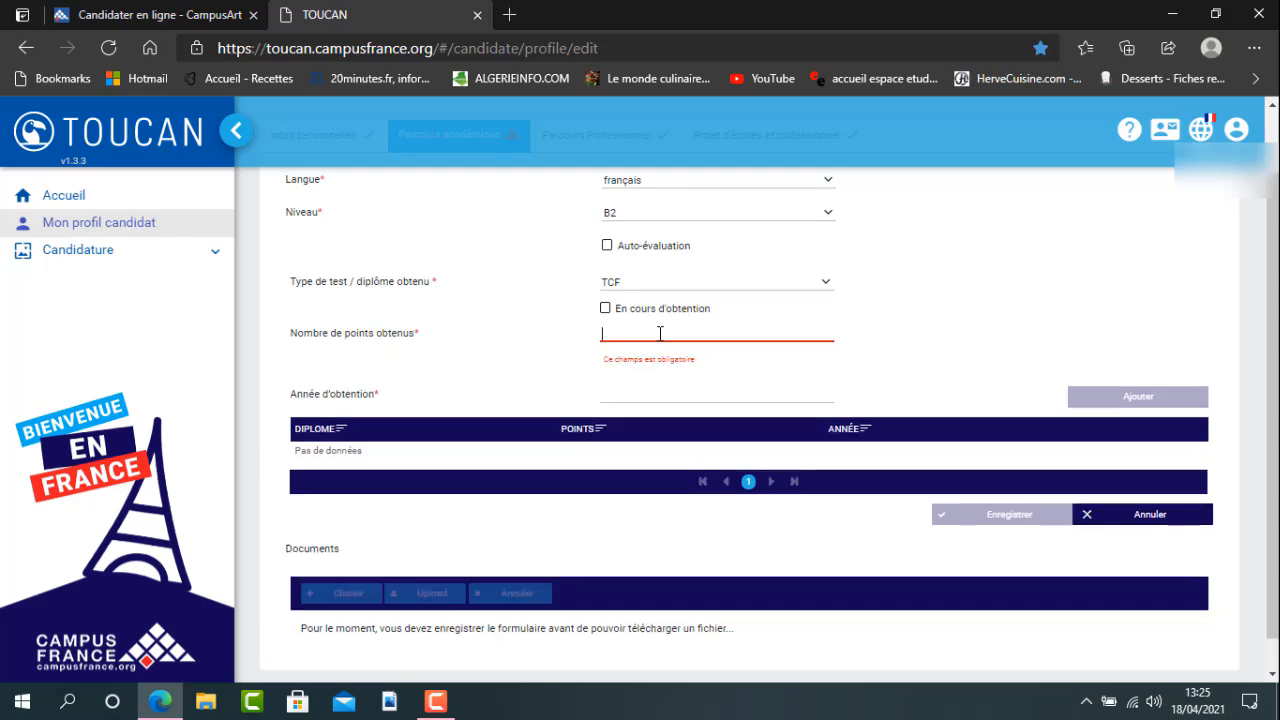
click(965, 290)
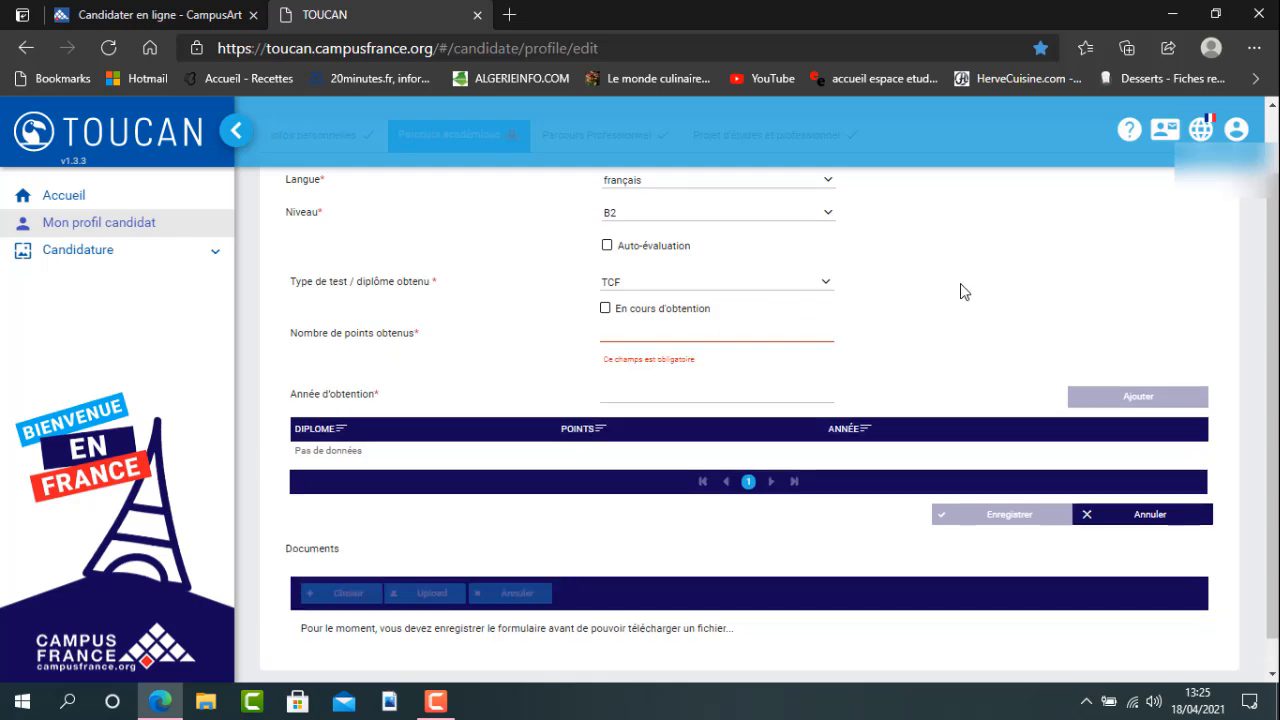
Step: Try 2021 as the Année d'obtention, clear it, and cancel the new language entry without saving
click(715, 391)
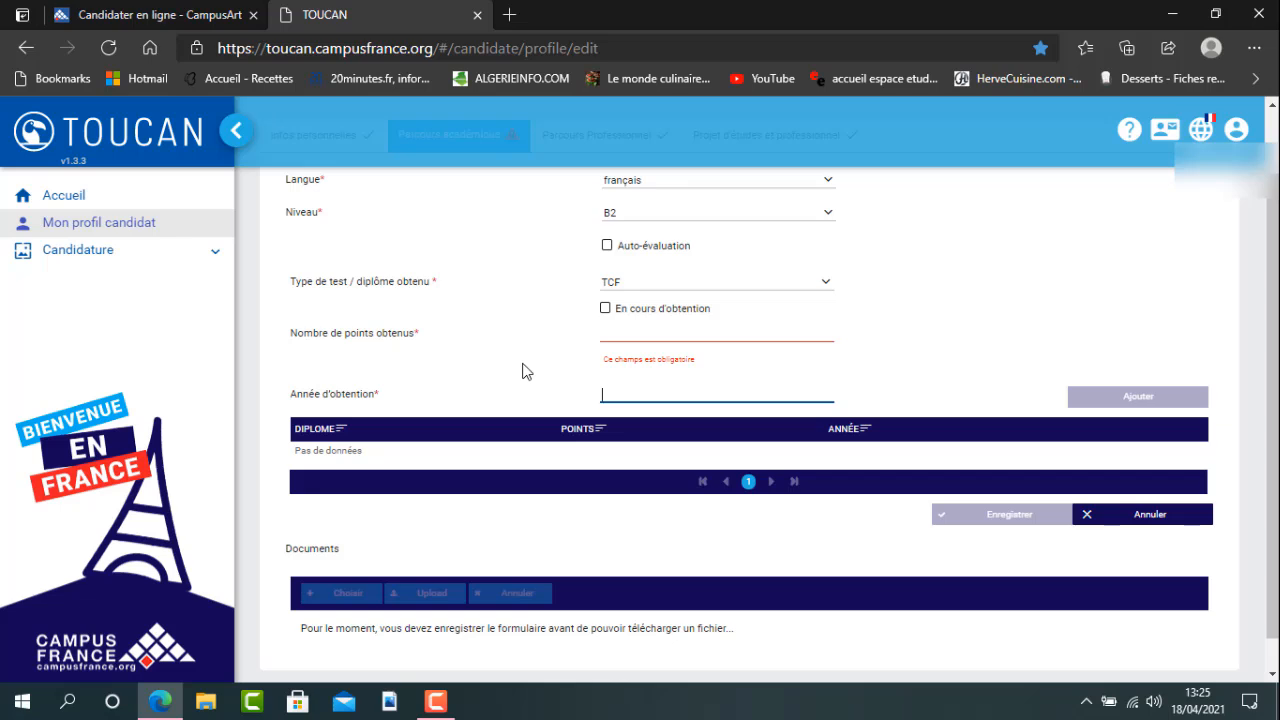
text(2021)
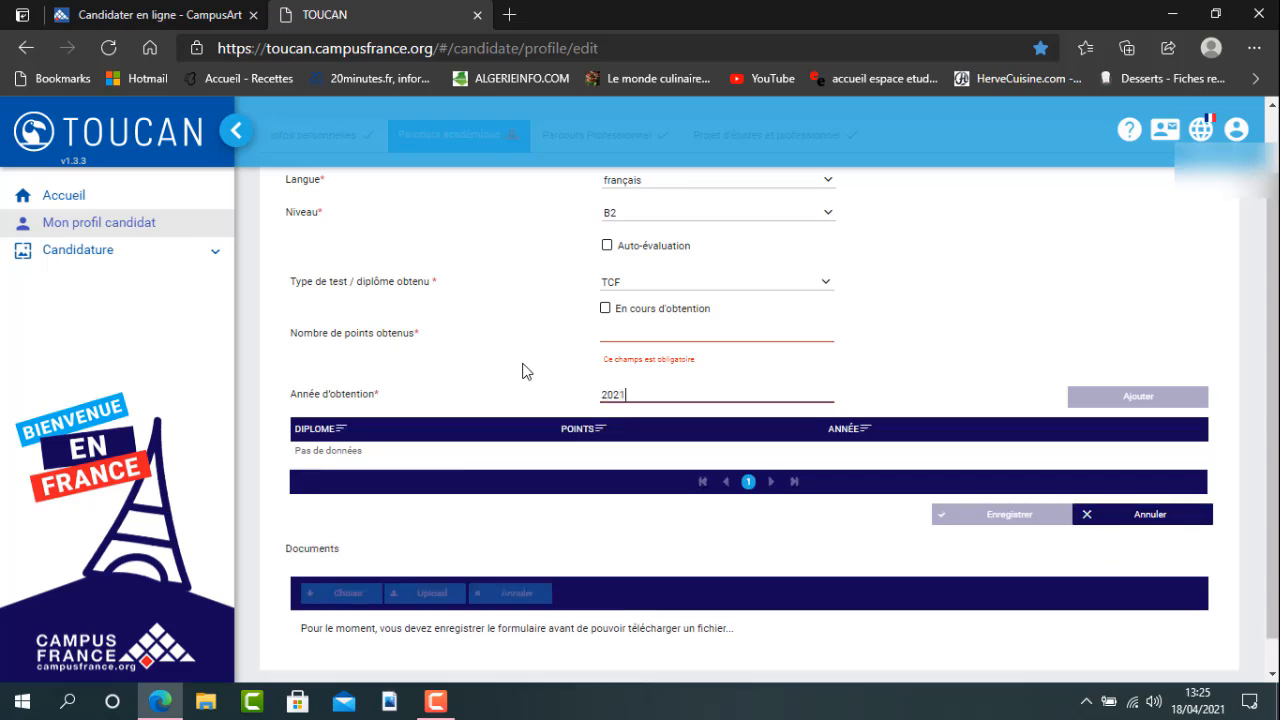
key(BackSpace)
key(BackSpace)
key(BackSpace)
key(BackSpace)
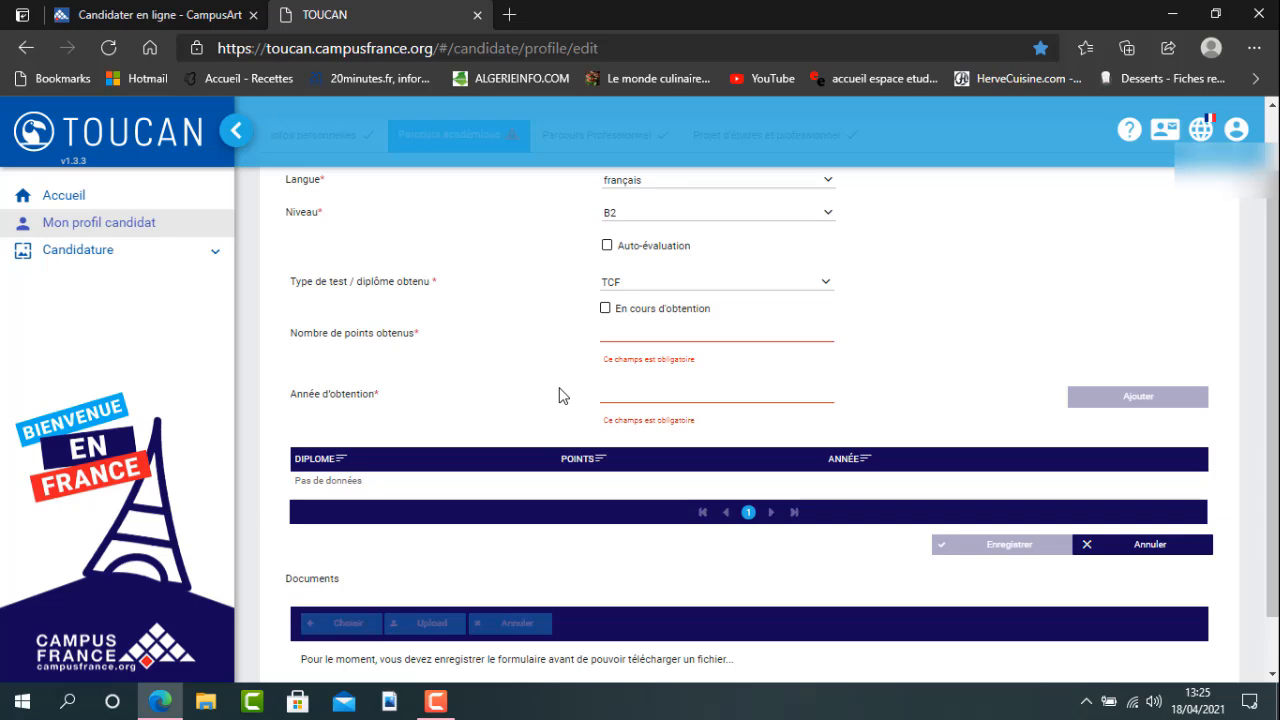
scroll(550, 405, down, 1)
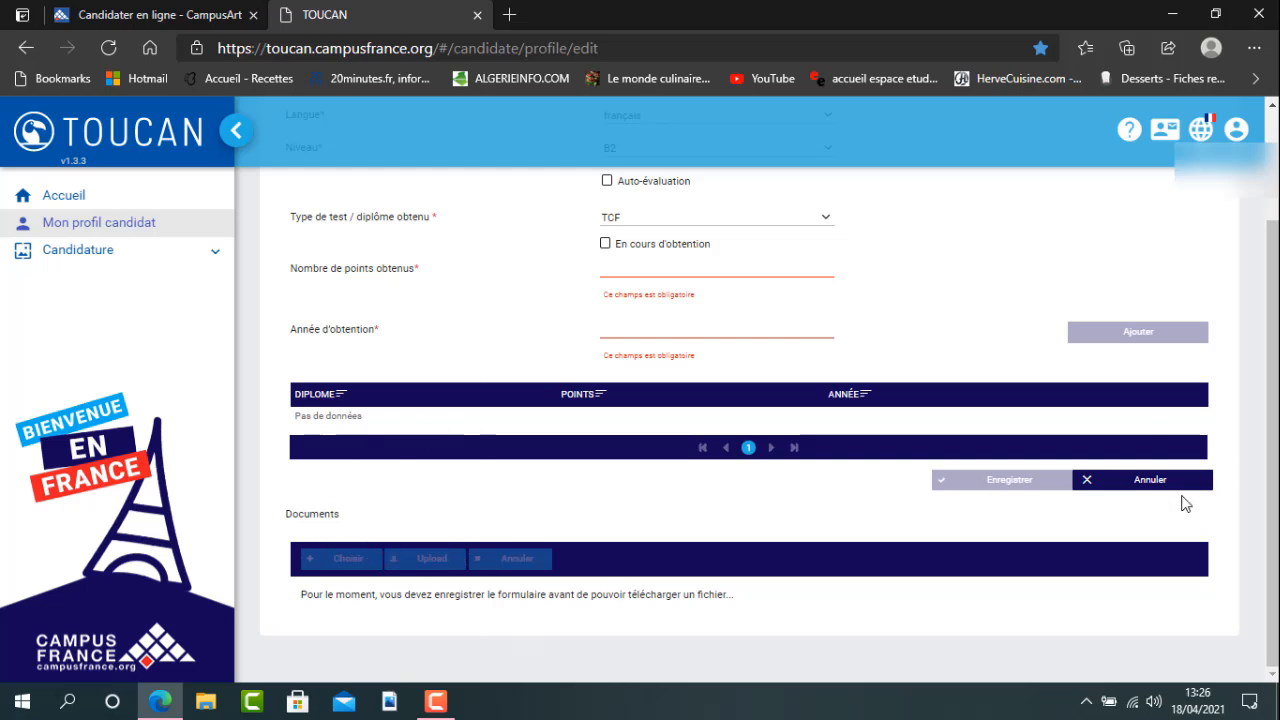
click(1100, 478)
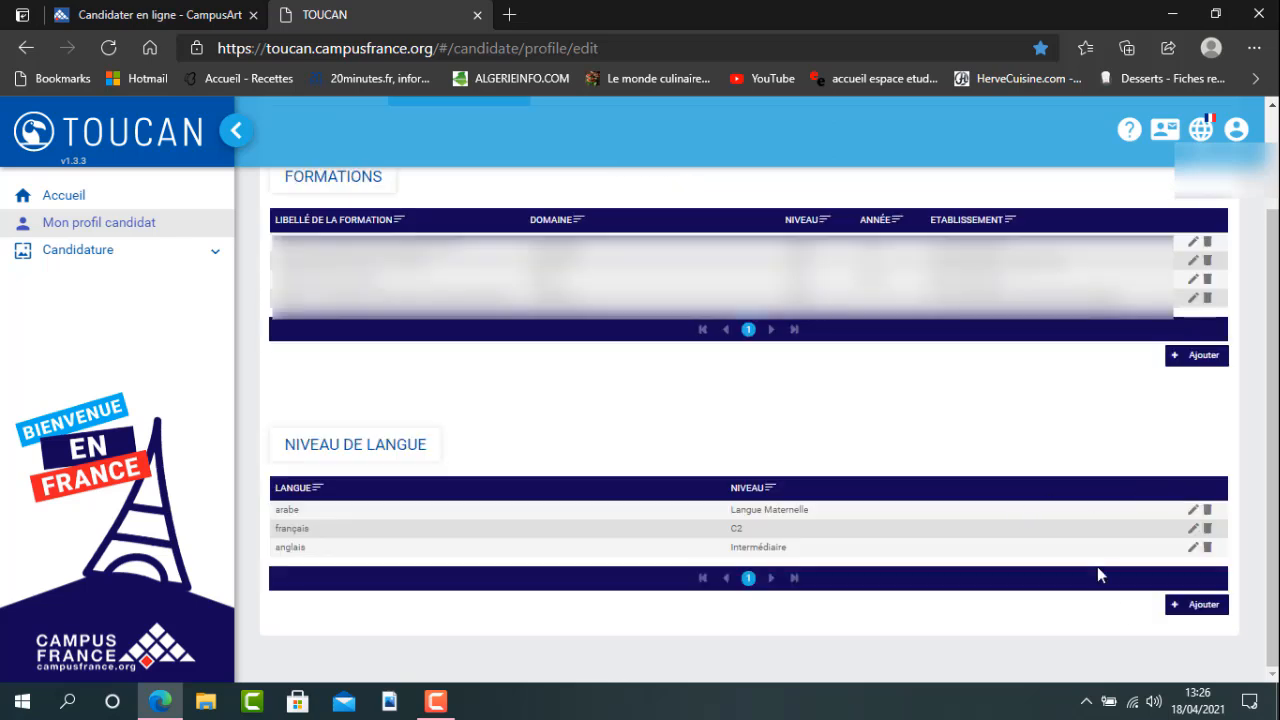
Step: Open the anglais language entry for editing, examine its Niveau choices, and cancel without saving
click(1193, 547)
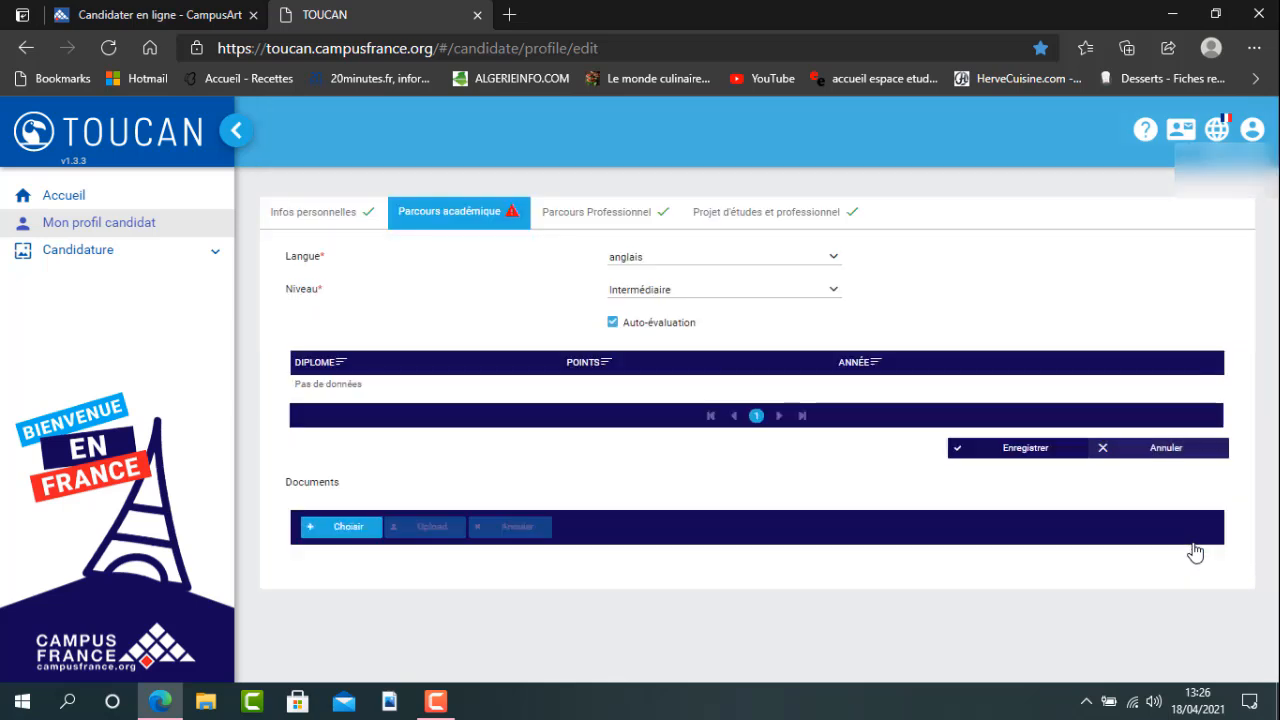
click(683, 294)
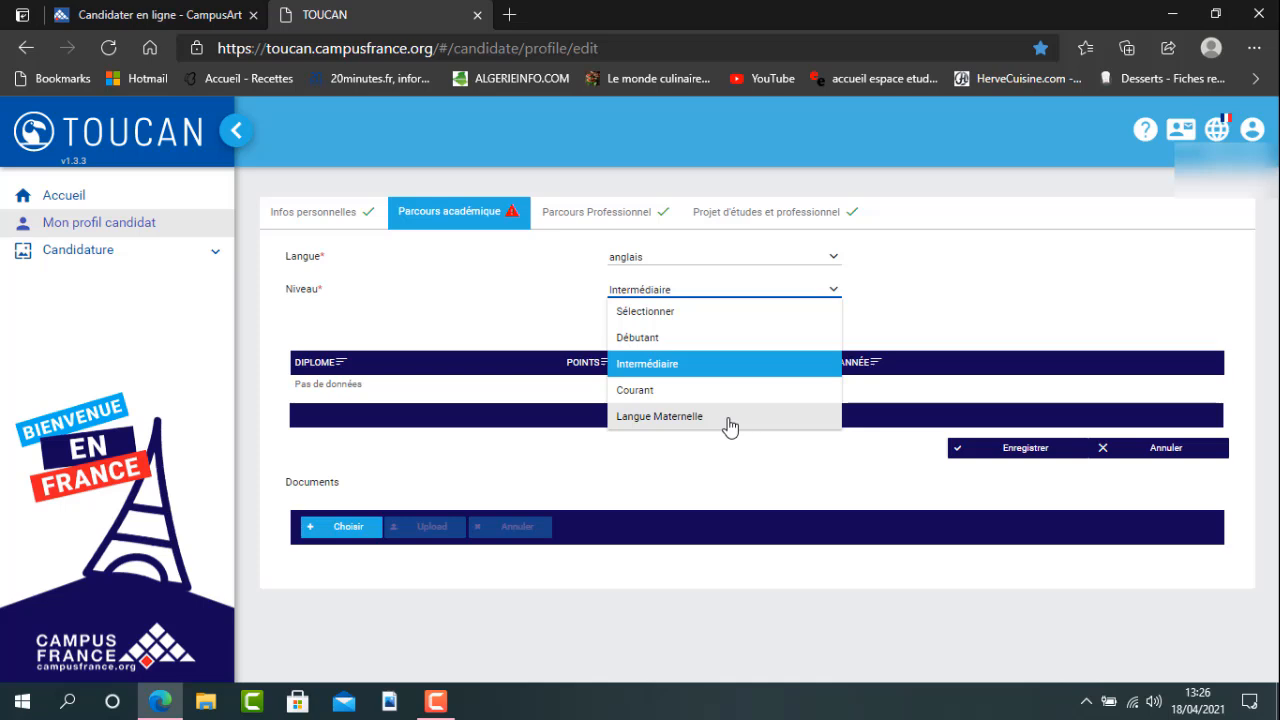
click(971, 300)
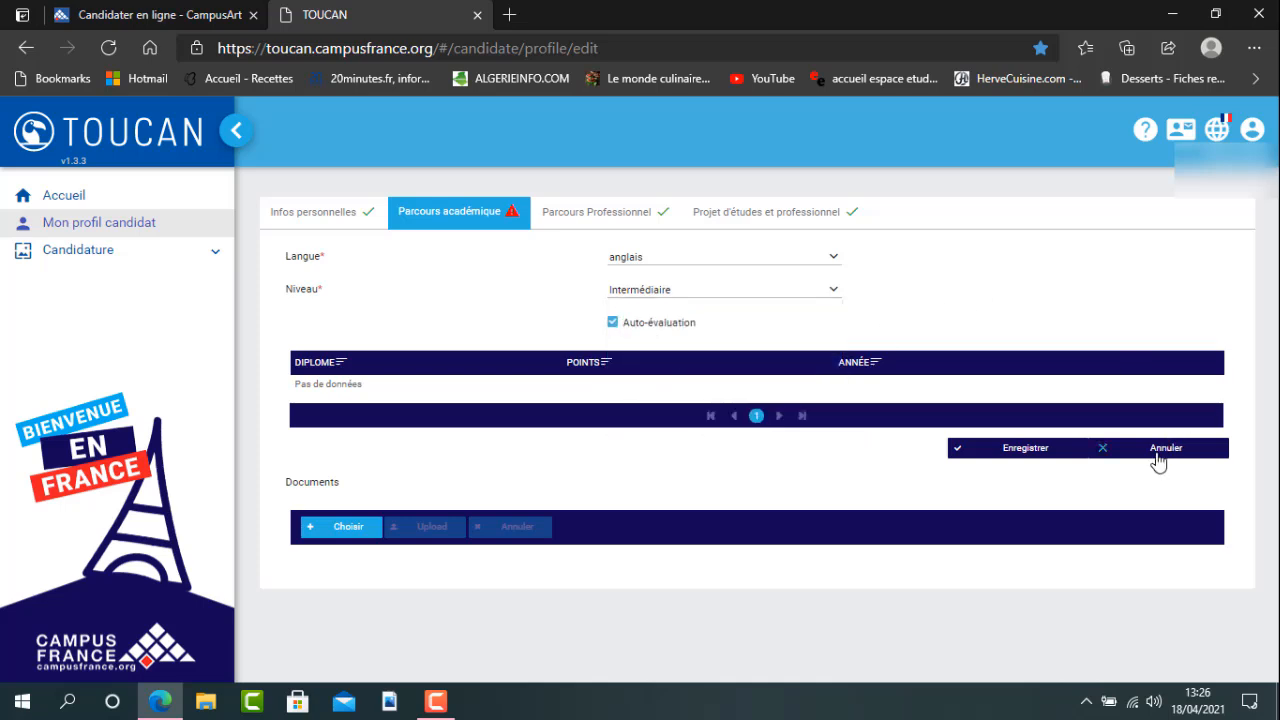
click(1158, 458)
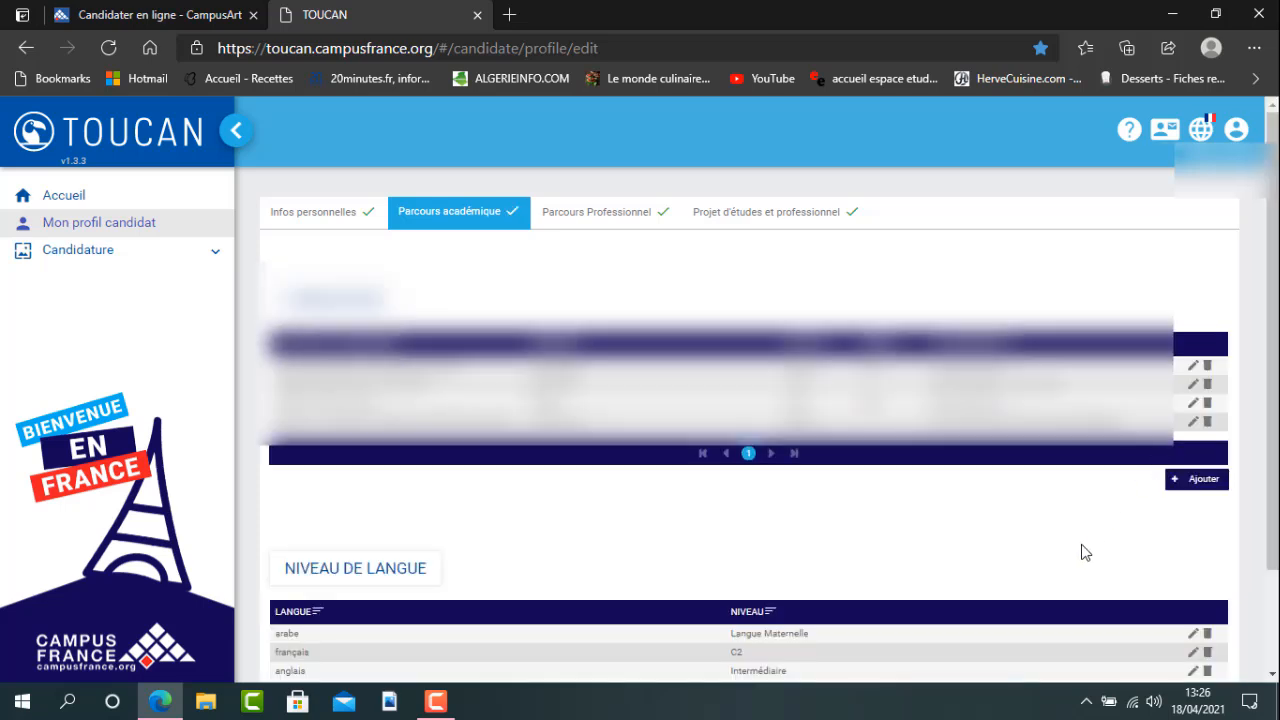